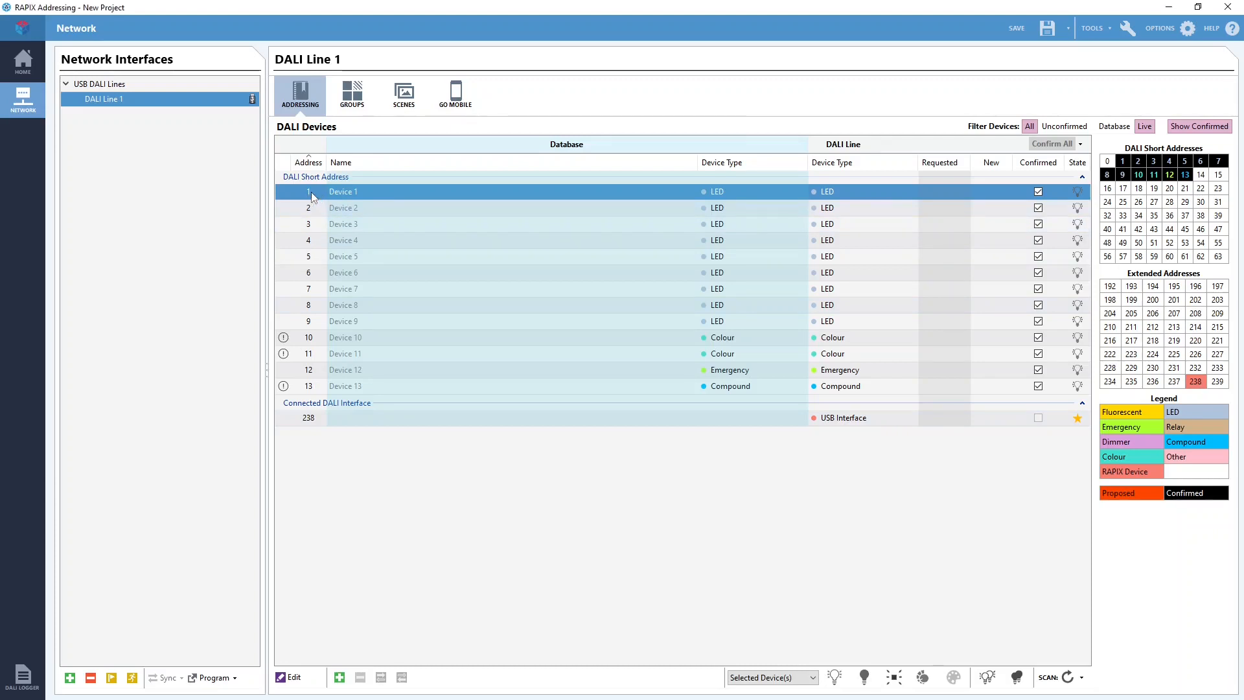
# Open the DALI settings of Device 1 and review the available Fade Rate and Fade Time options.
pyautogui.doubleClick(311, 194)
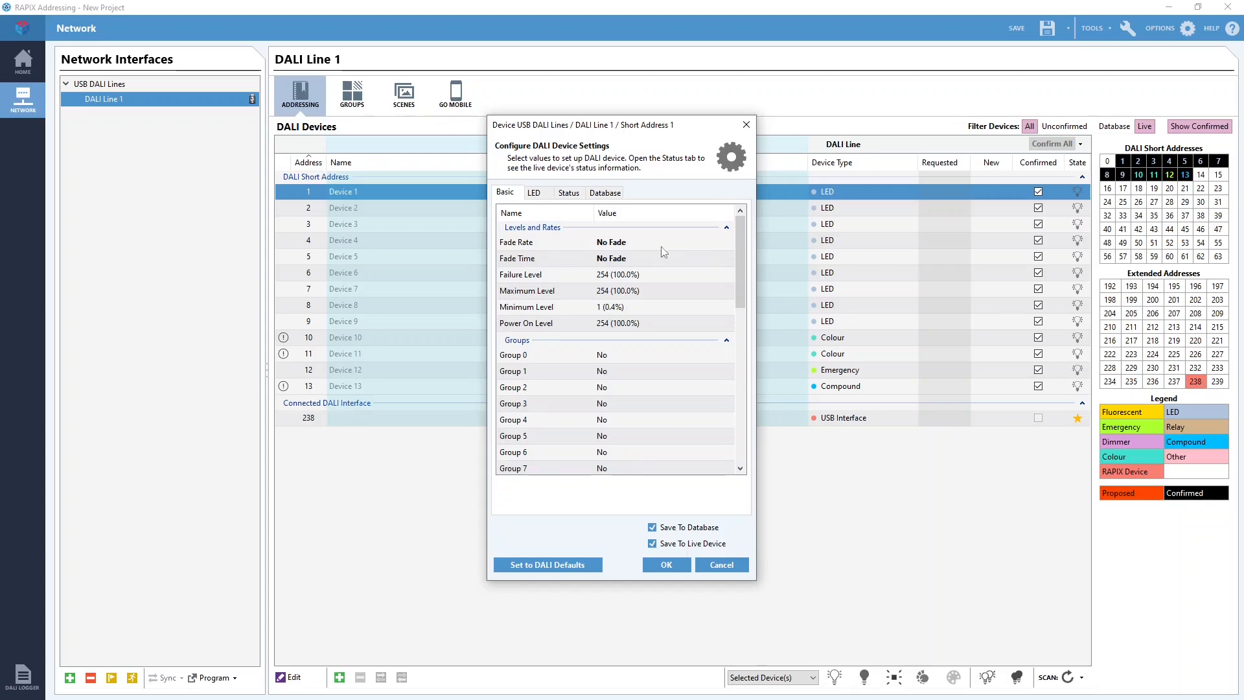
pyautogui.click(722, 246)
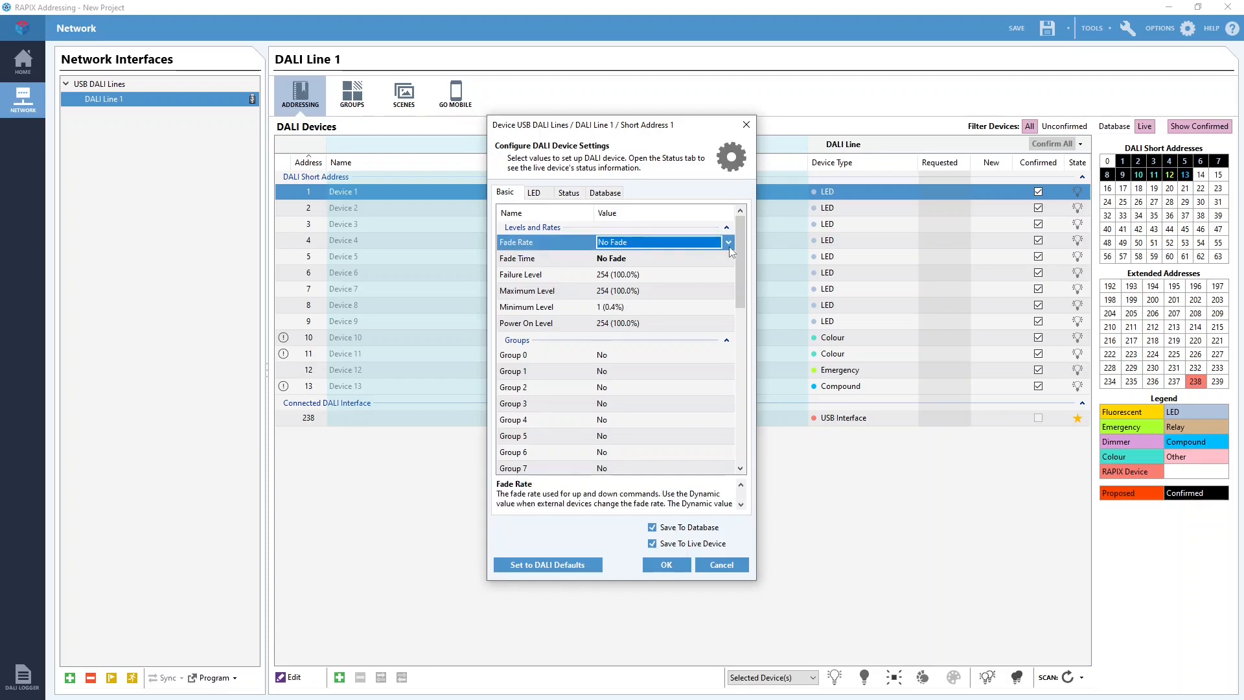
pyautogui.click(729, 246)
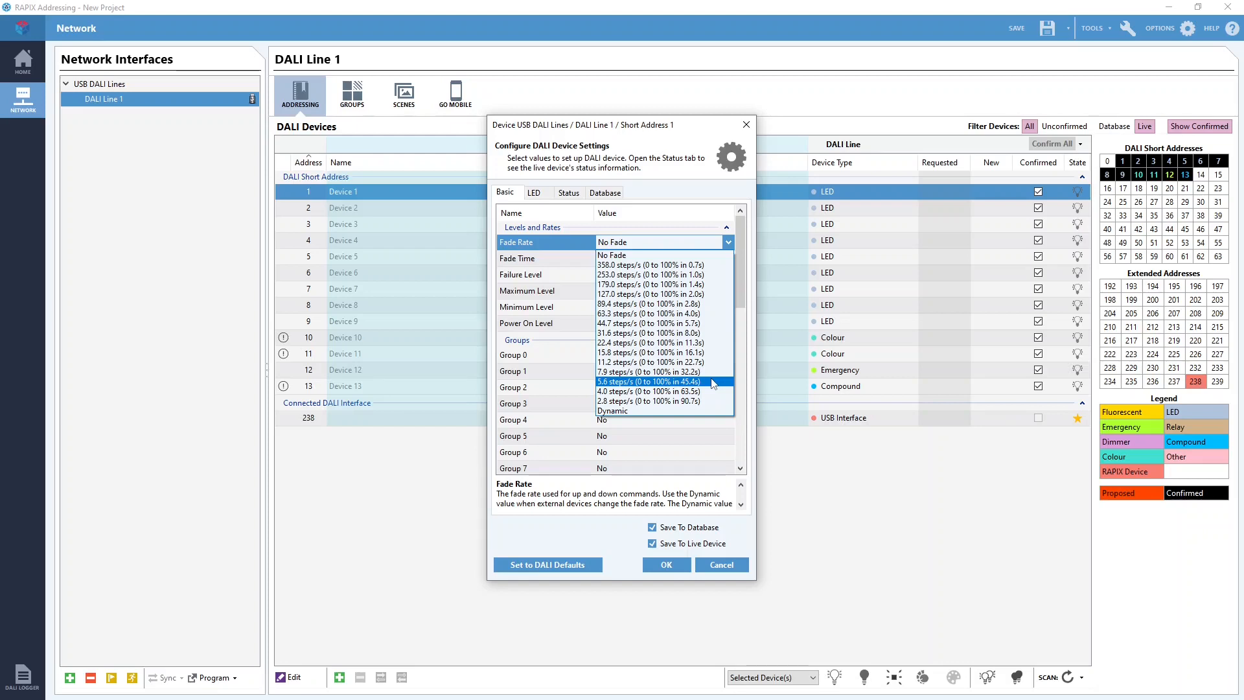
pyautogui.click(729, 242)
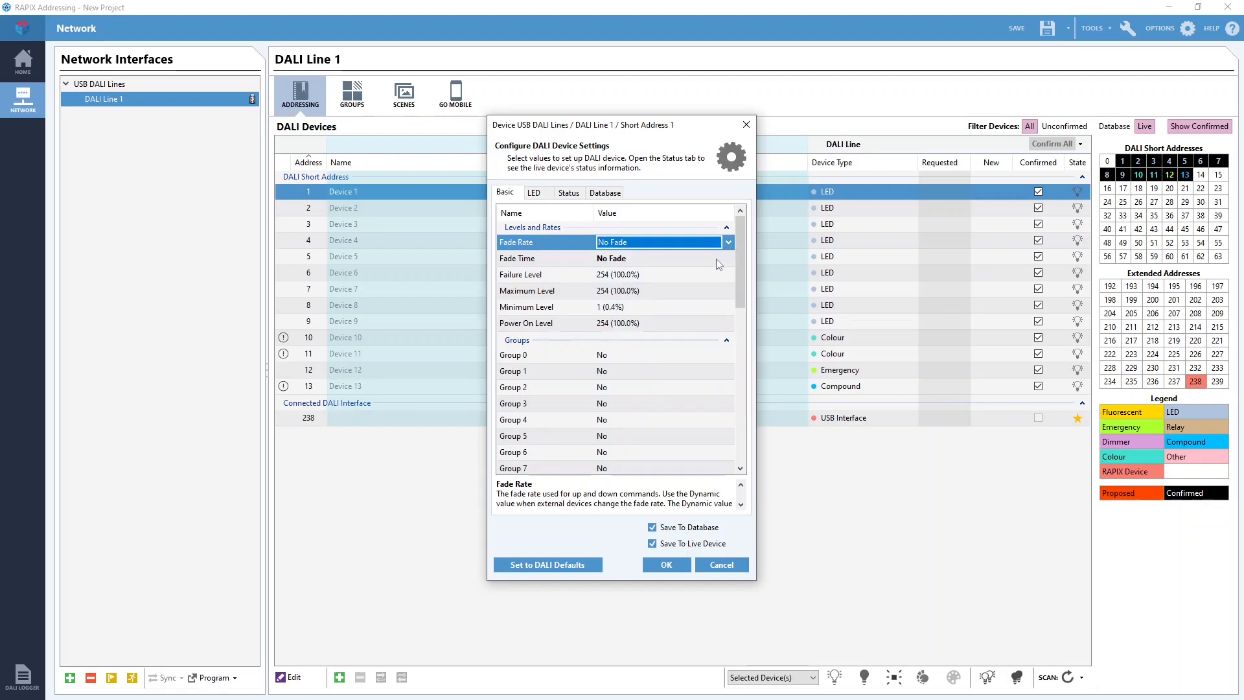
pyautogui.click(727, 263)
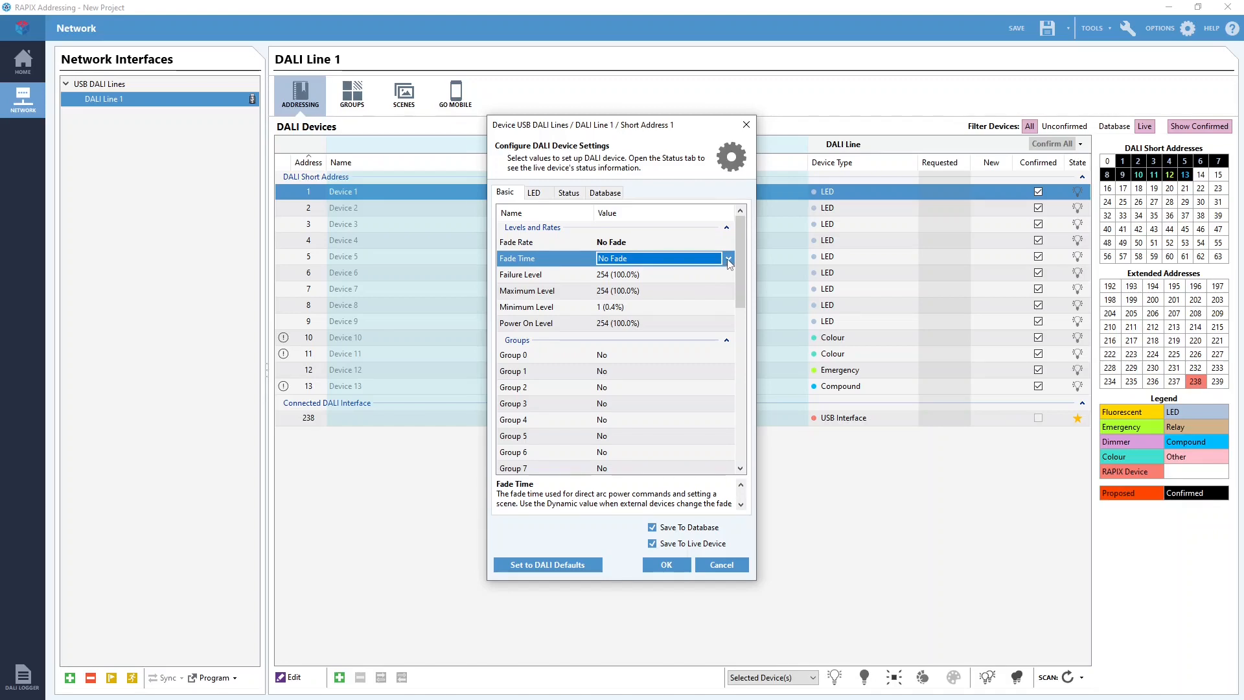
pyautogui.click(728, 258)
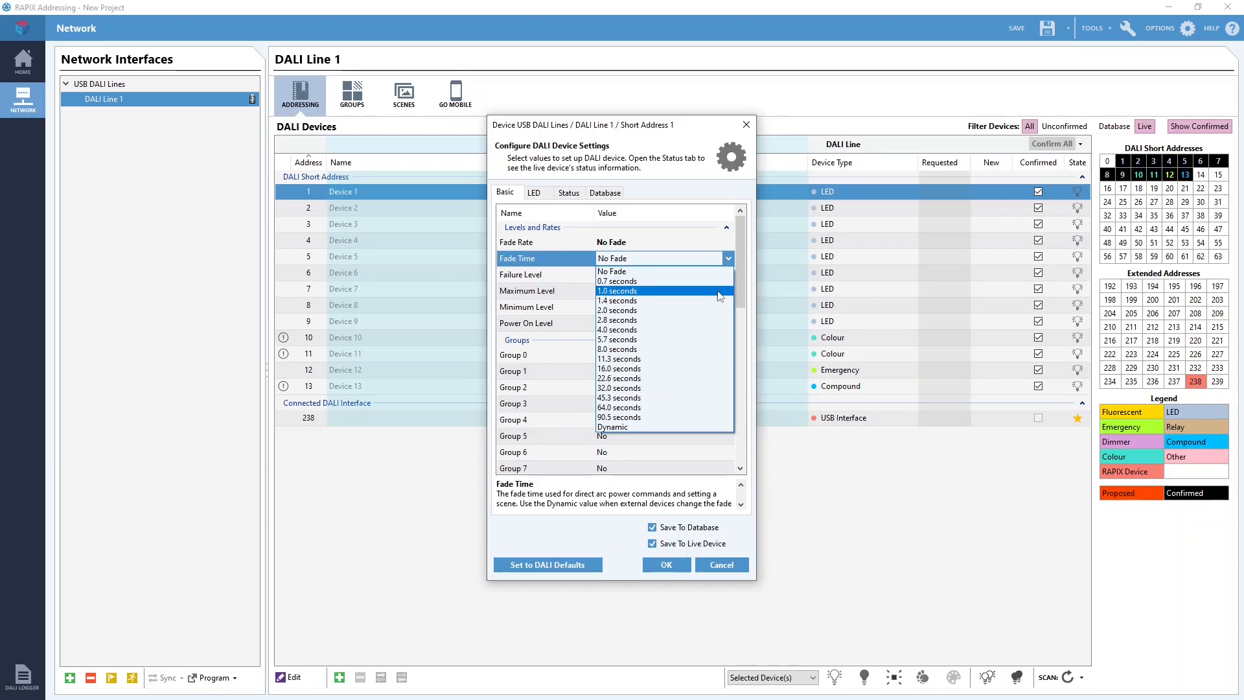
pyautogui.click(728, 259)
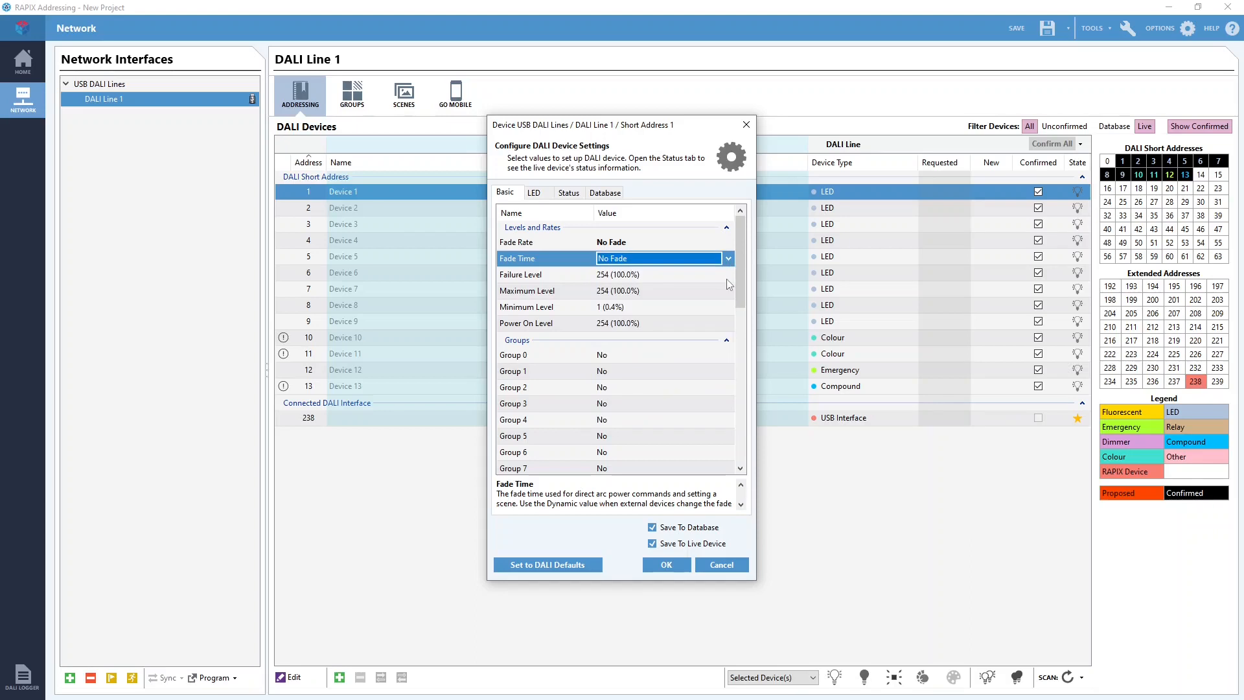
# Review the available Failure Level values, including the MASK (Maintain Current Level) option.
pyautogui.click(729, 277)
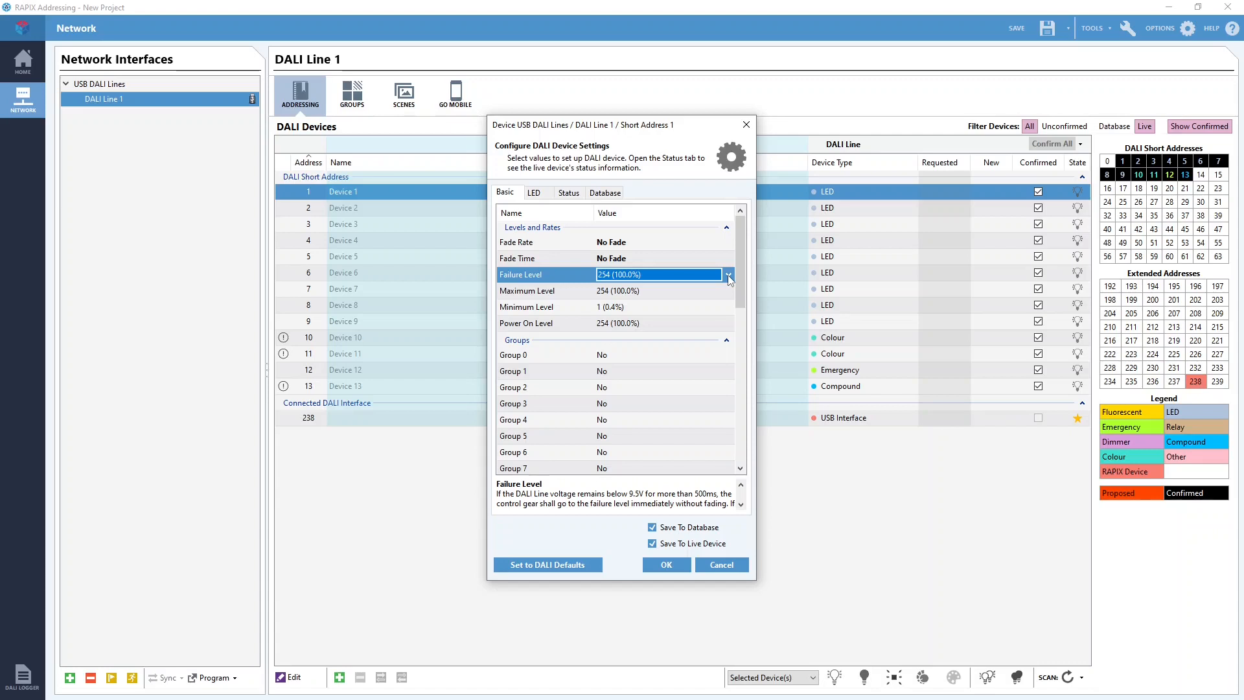
pyautogui.click(729, 276)
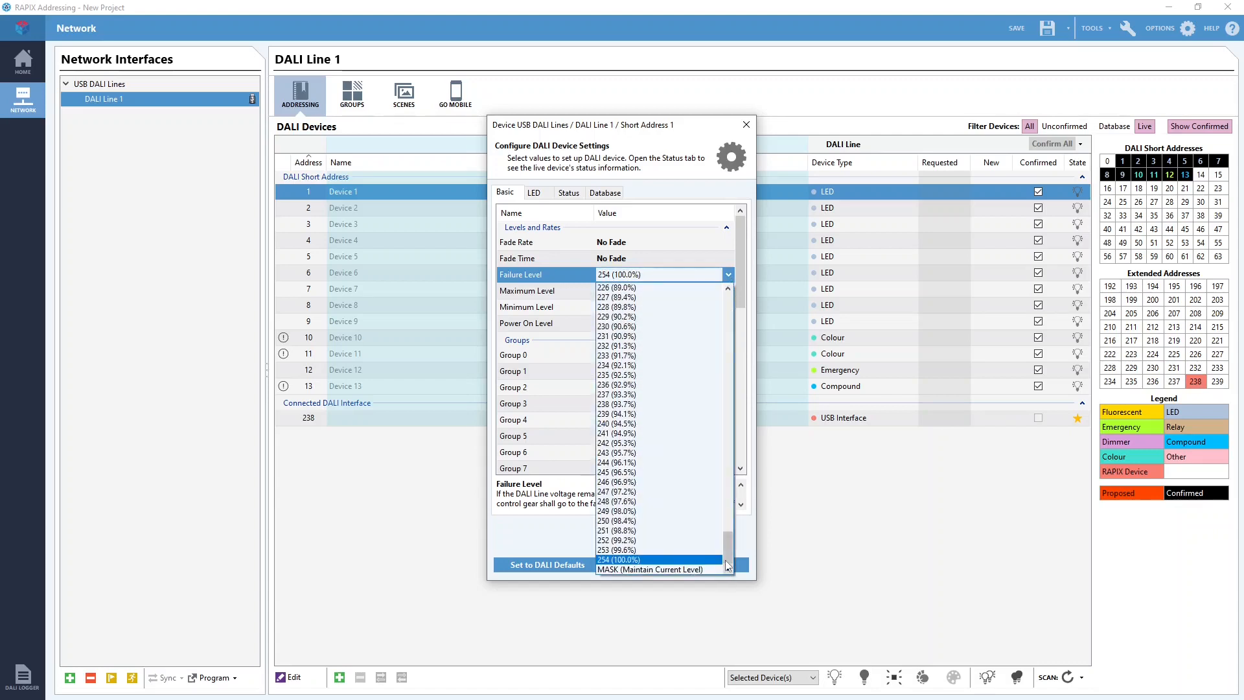
pyautogui.moveTo(728, 547)
pyautogui.mouseDown()
pyautogui.moveTo(740, 288)
pyautogui.moveTo(742, 568)
pyautogui.mouseUp()
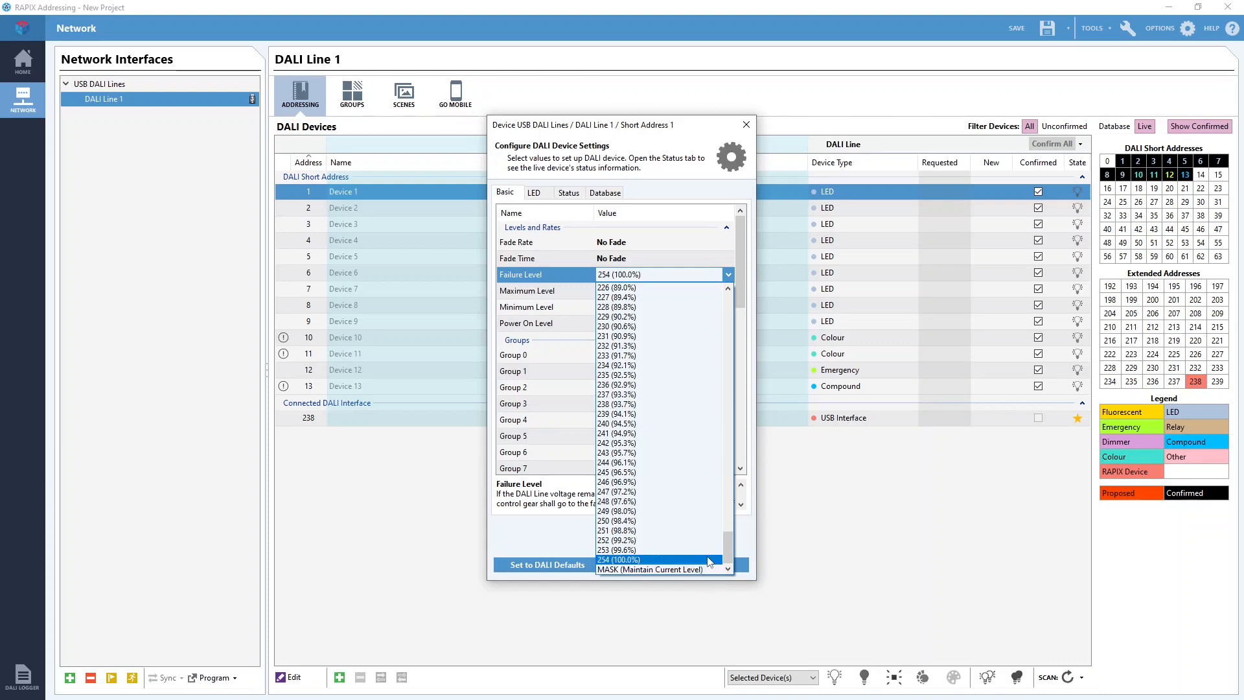
pyautogui.click(729, 274)
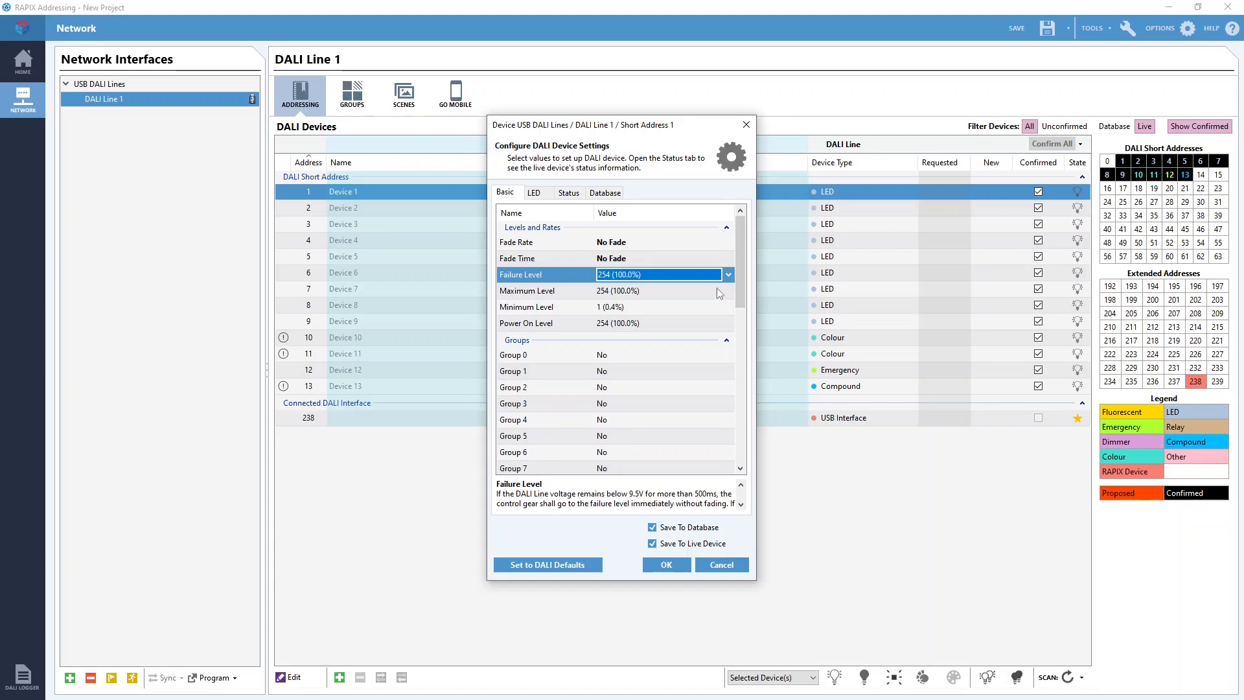
# Set the Maximum Level of Device 1 to 229 (90.2%).
pyautogui.click(722, 289)
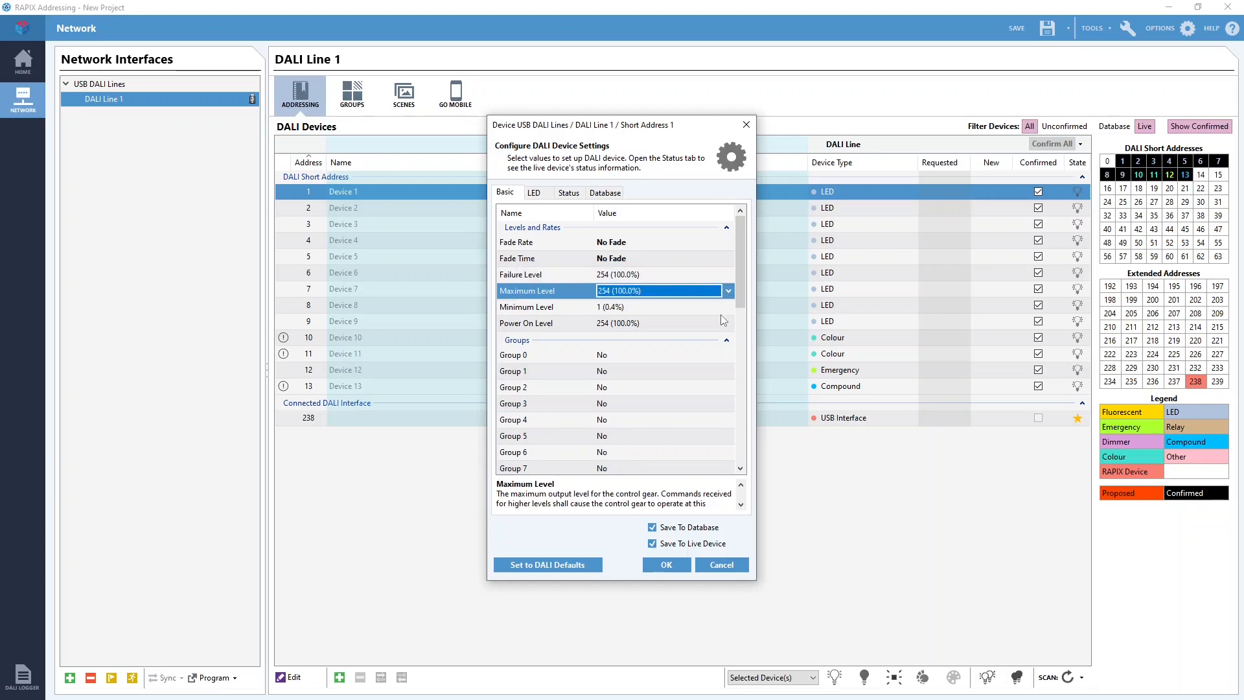
pyautogui.click(721, 311)
pyautogui.click(722, 289)
pyautogui.click(724, 291)
pyautogui.click(730, 290)
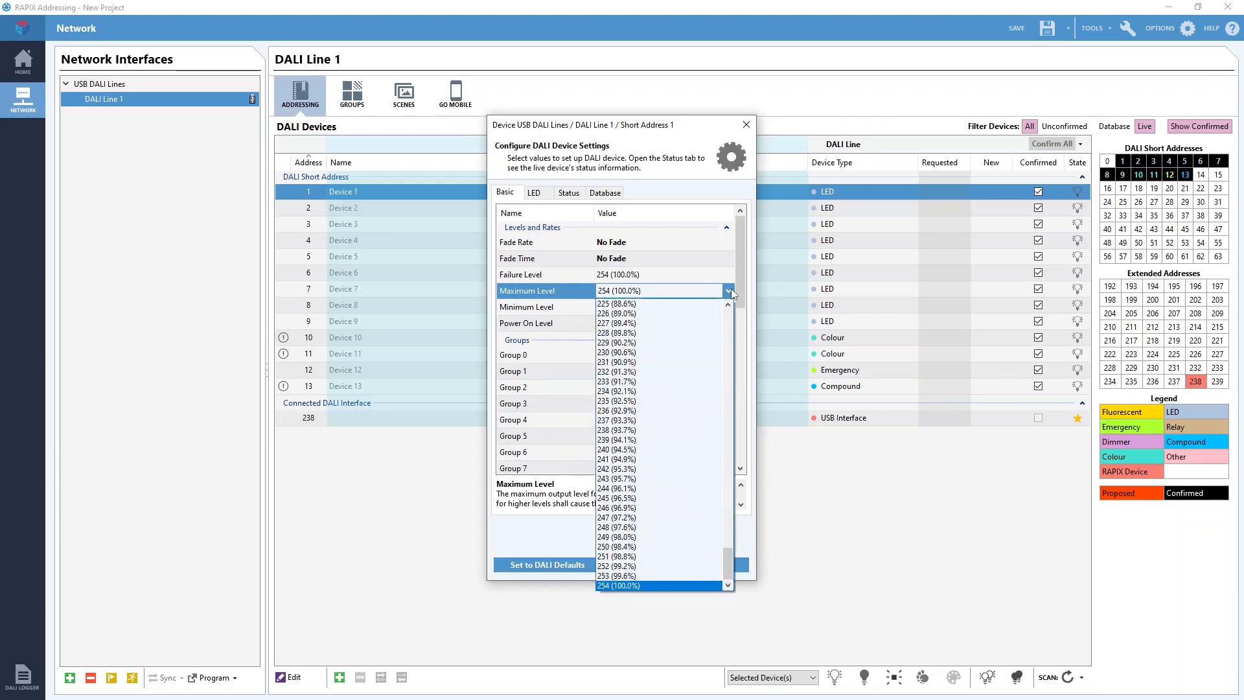
pyautogui.click(708, 343)
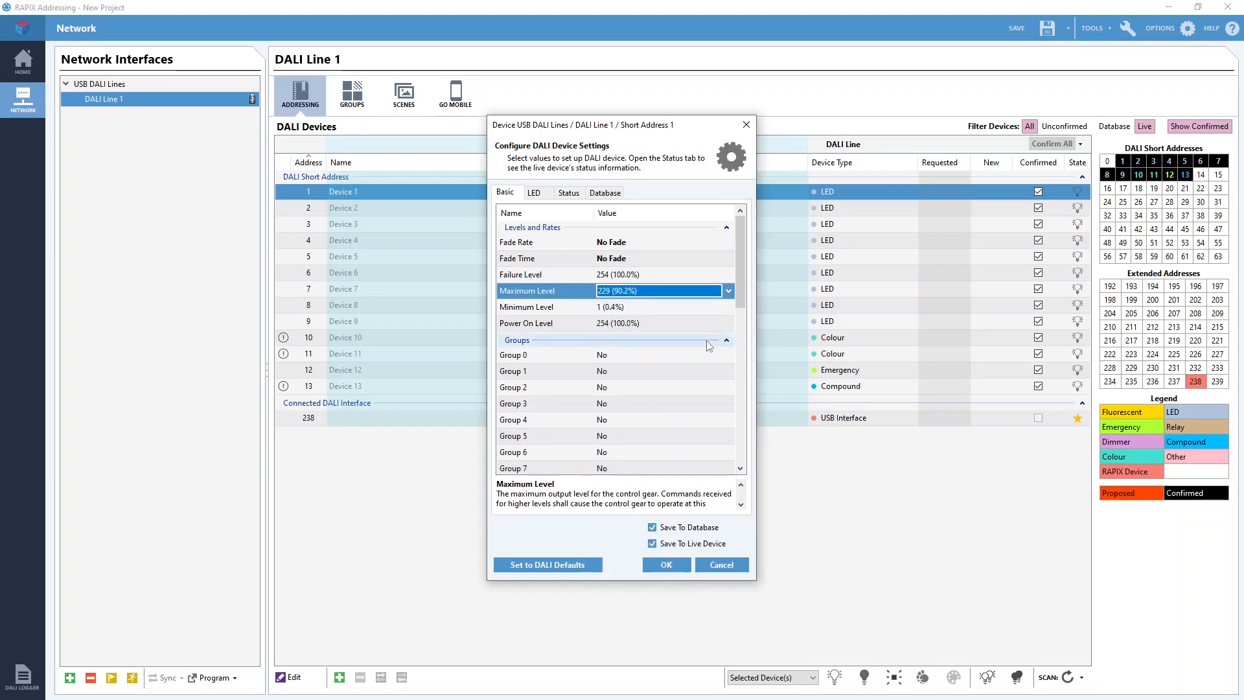
# Choose 1 (0.4%) as the Minimum Level of Device 1.
pyautogui.click(655, 312)
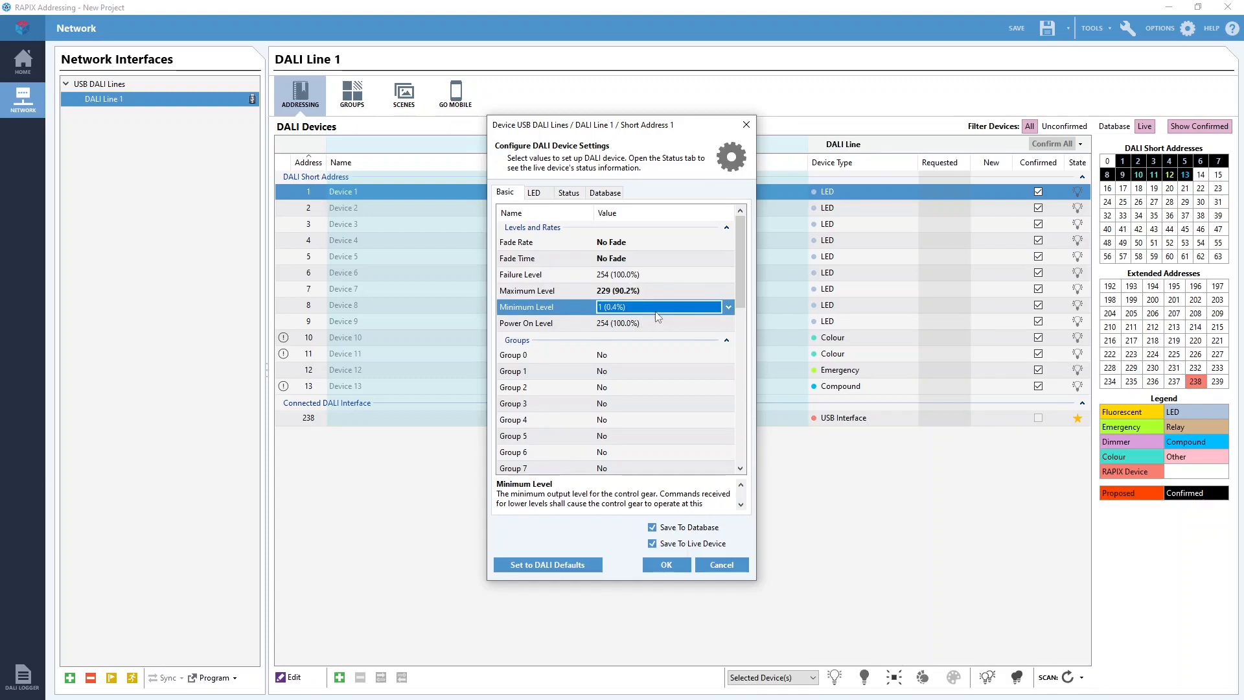
pyautogui.click(728, 307)
pyautogui.moveTo(728, 340)
pyautogui.mouseDown()
pyautogui.moveTo(729, 576)
pyautogui.moveTo(729, 337)
pyautogui.mouseUp()
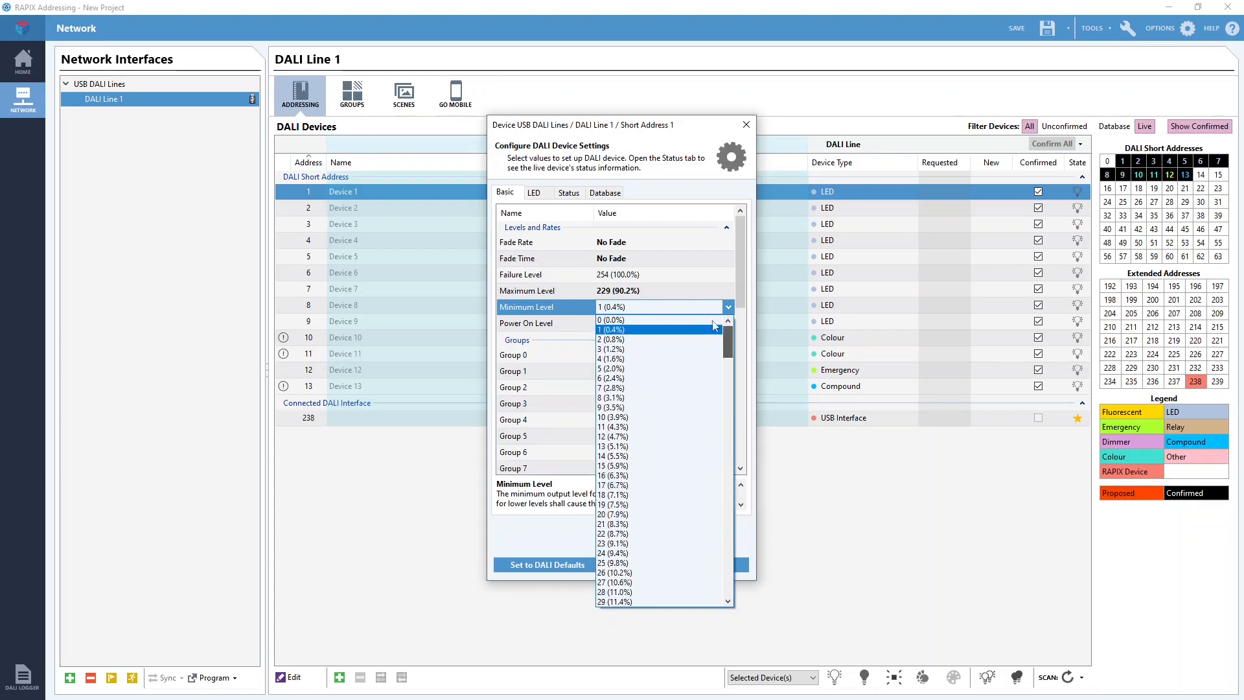
pyautogui.click(650, 331)
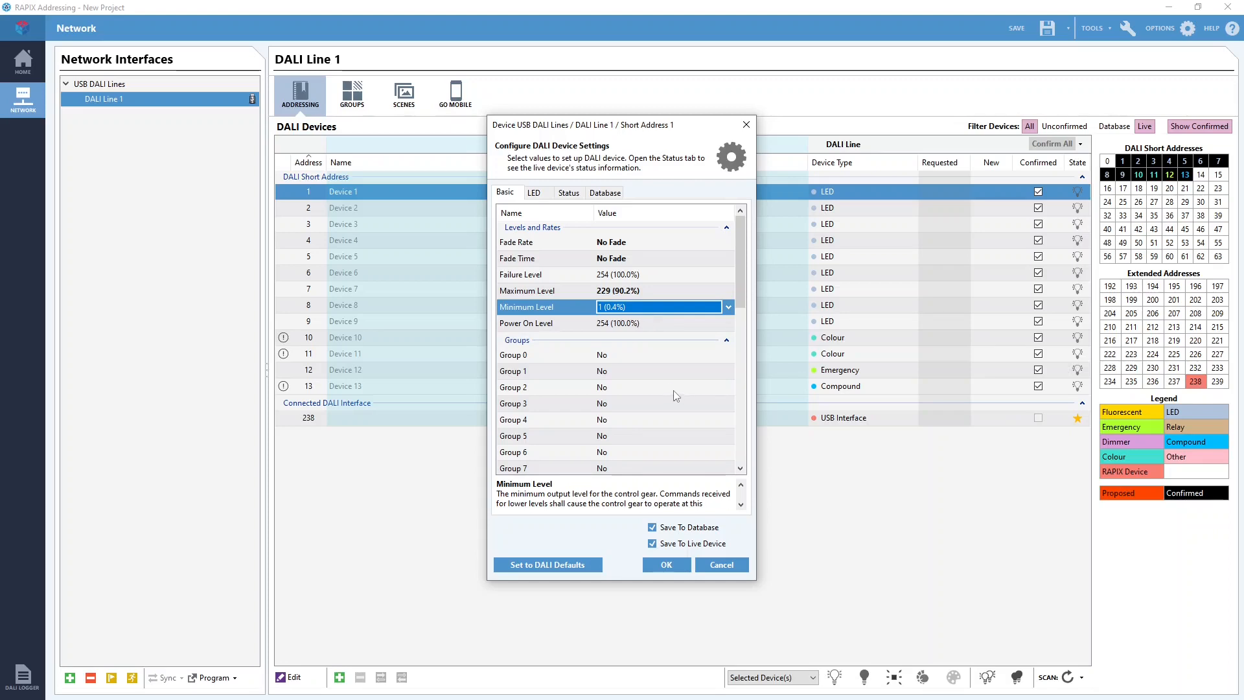
# Look through the whole range of Power On Level values and choose 254 (100.0%).
pyautogui.click(730, 323)
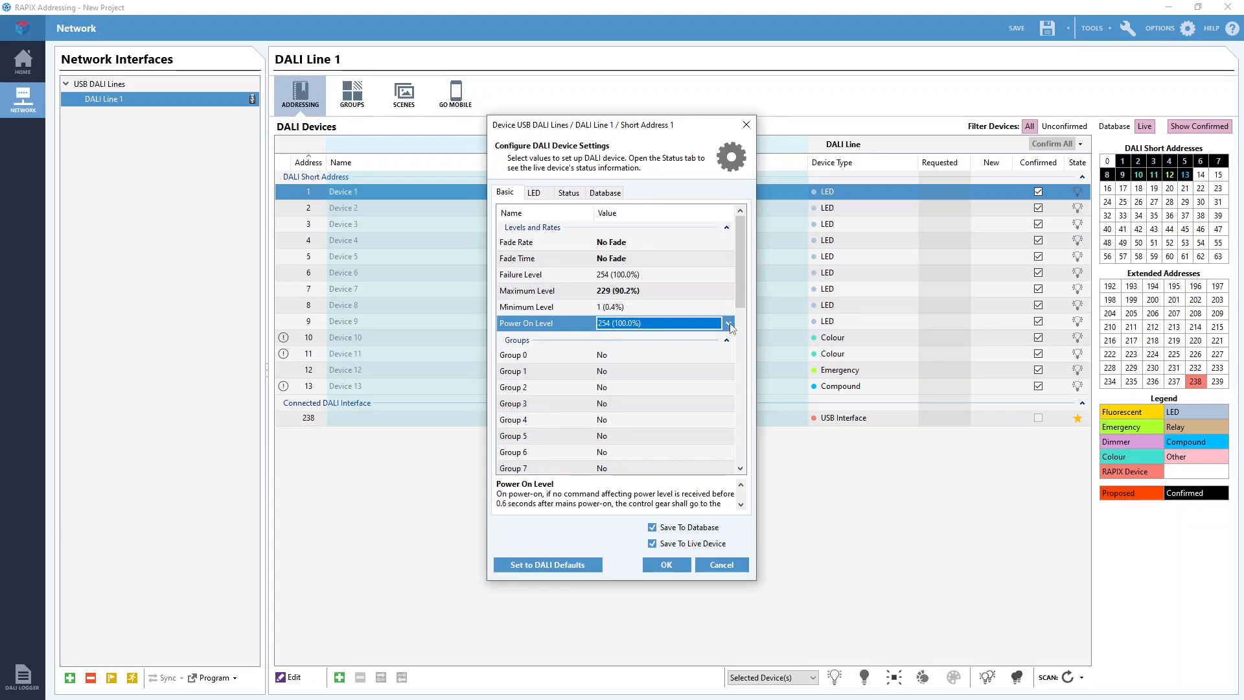
pyautogui.click(729, 323)
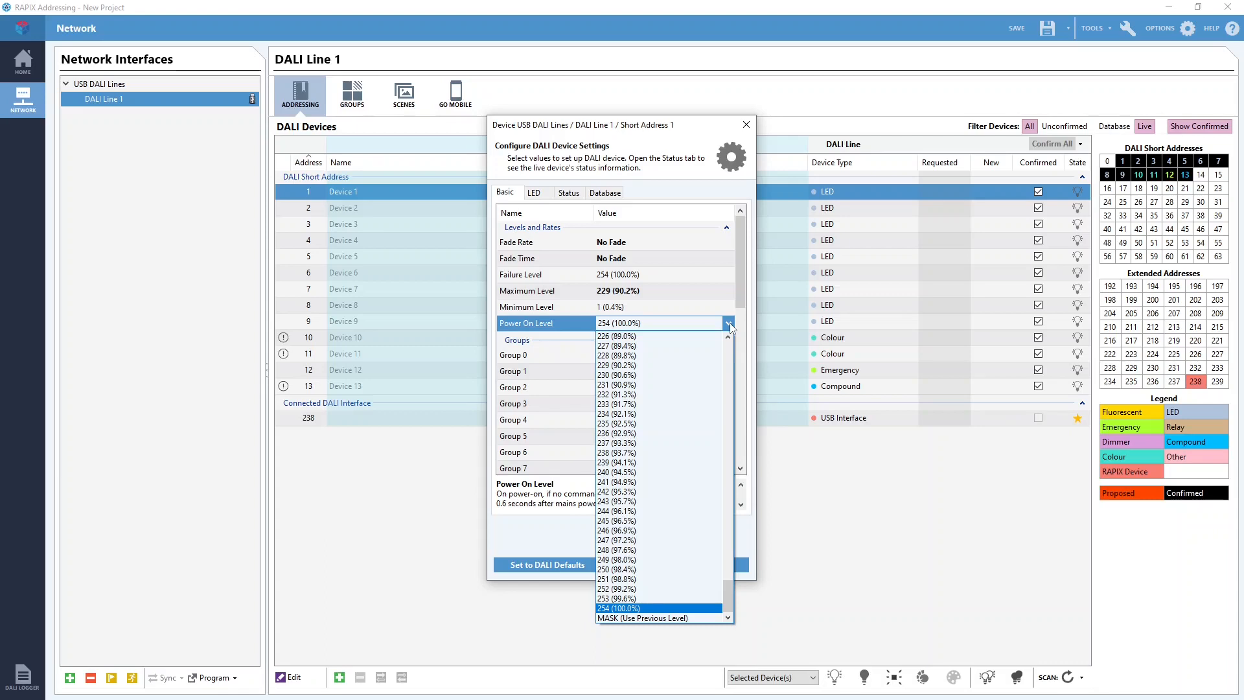
pyautogui.moveTo(729, 617); pyautogui.dragTo(728, 353)
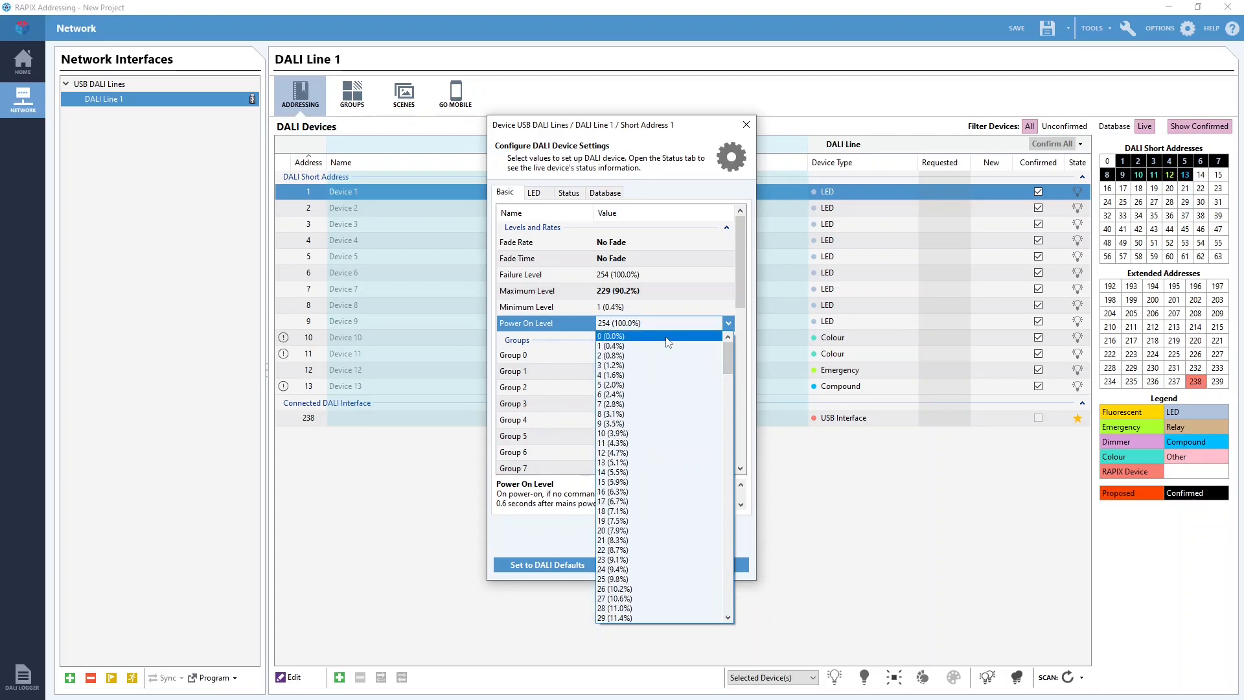
pyautogui.moveTo(728, 352); pyautogui.dragTo(748, 607)
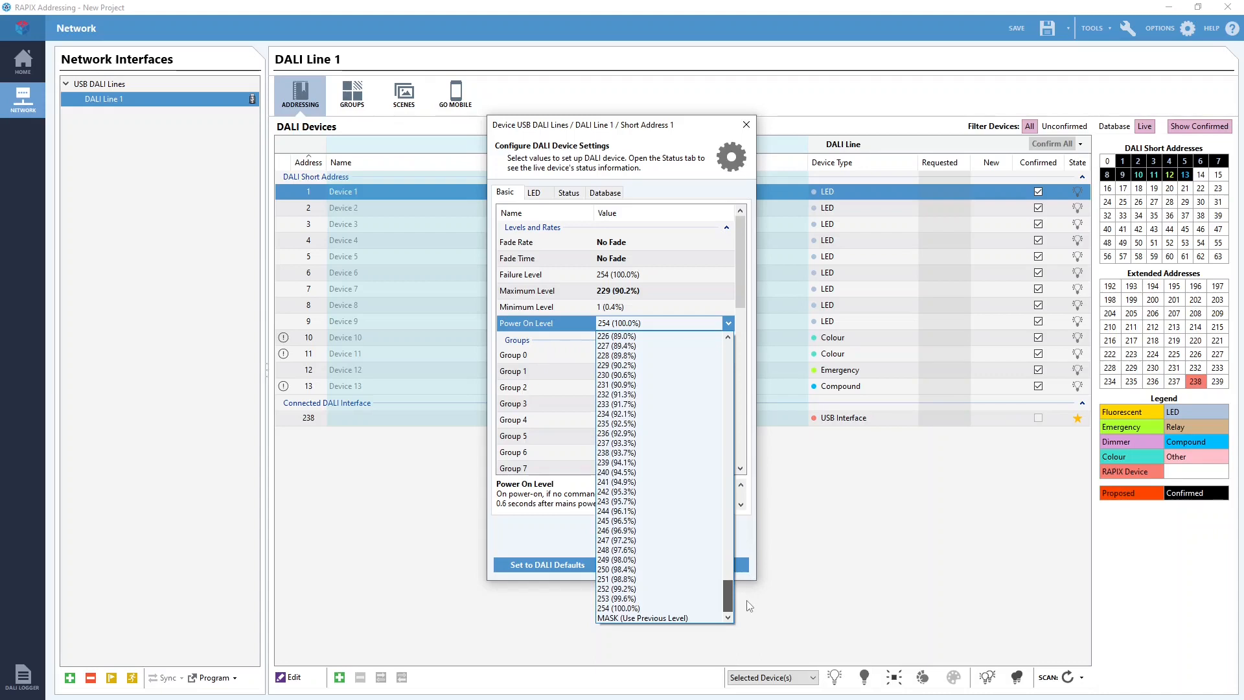
pyautogui.click(697, 609)
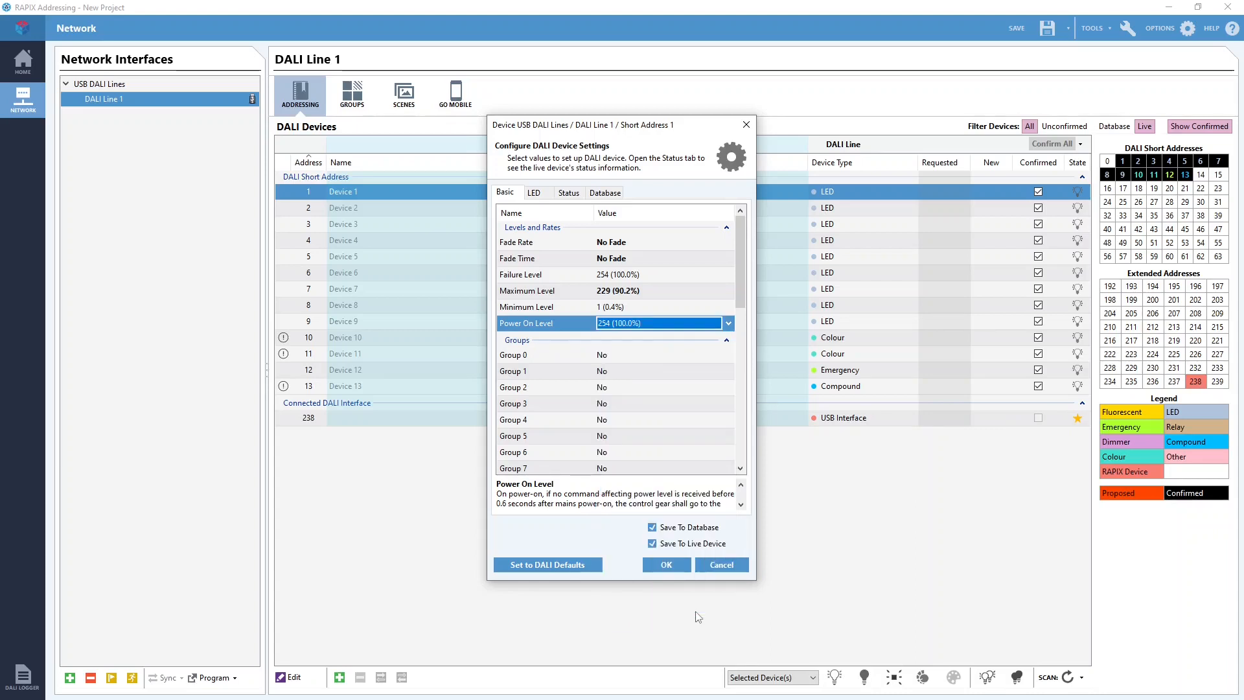
# Check the group memberships of Device 1 and choose No for Group 1.
pyautogui.moveTo(740, 278); pyautogui.dragTo(745, 333)
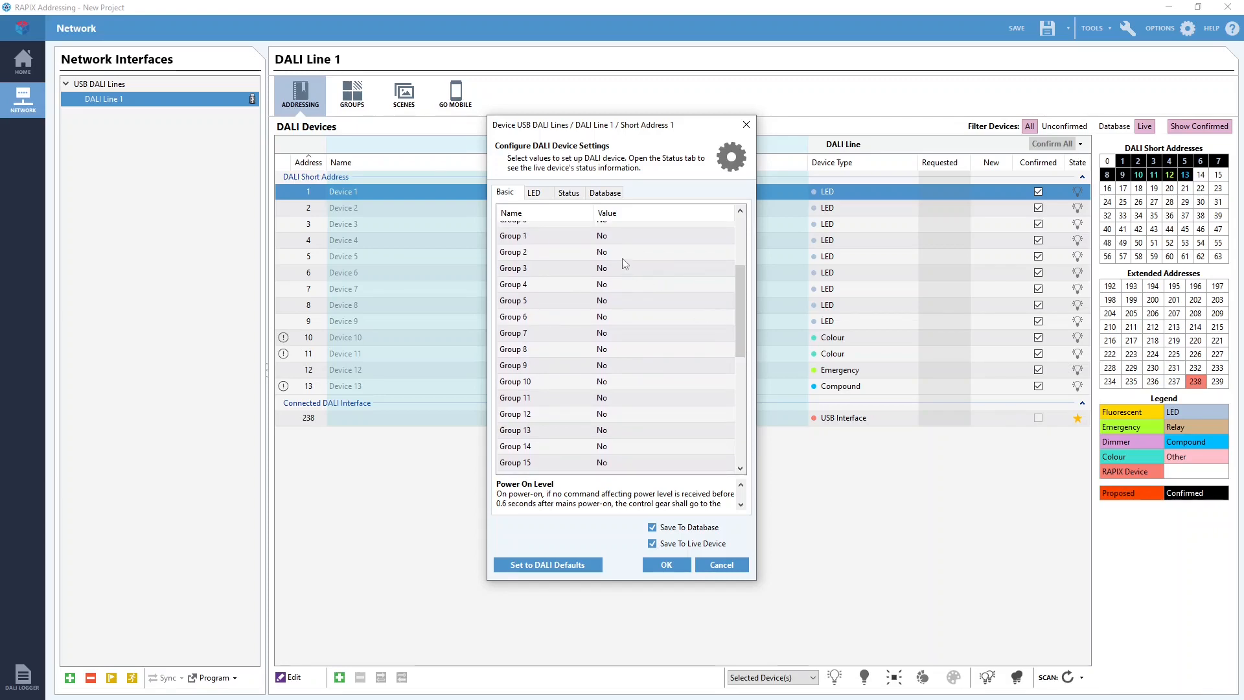
pyautogui.click(638, 236)
pyautogui.click(668, 237)
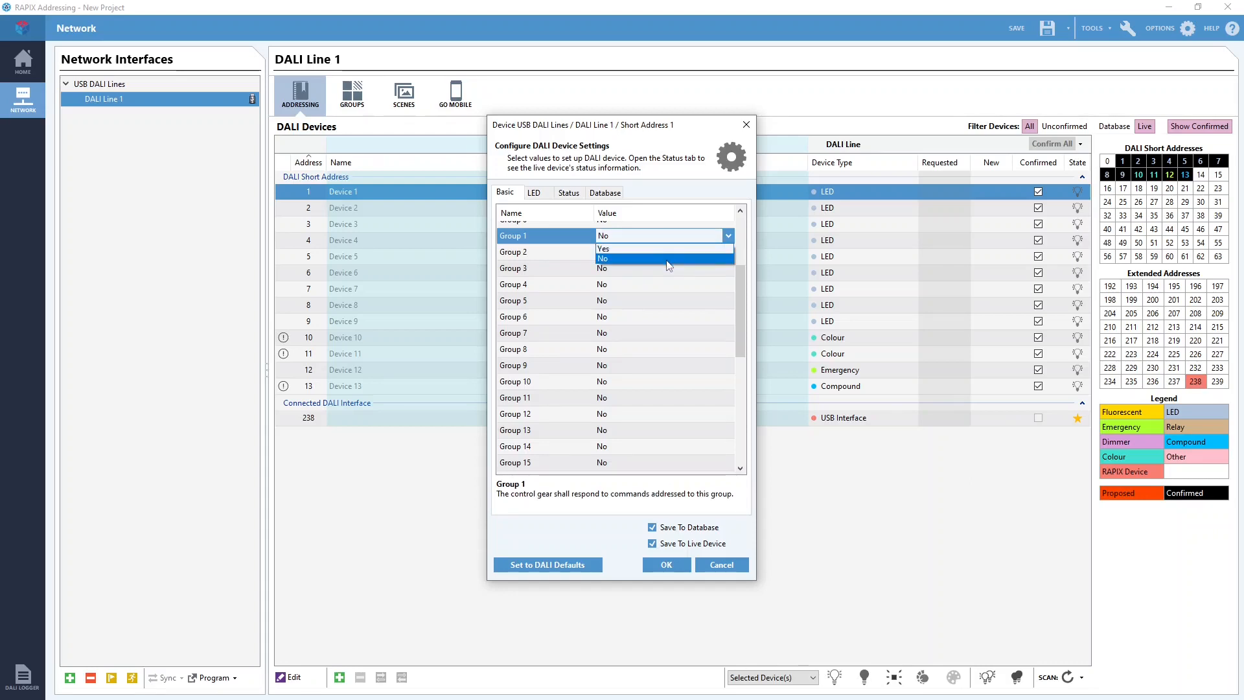
pyautogui.click(667, 265)
# Set Scene 1 to Mask so that Device 1 does not belong to that scene.
pyautogui.moveTo(741, 286); pyautogui.dragTo(750, 372)
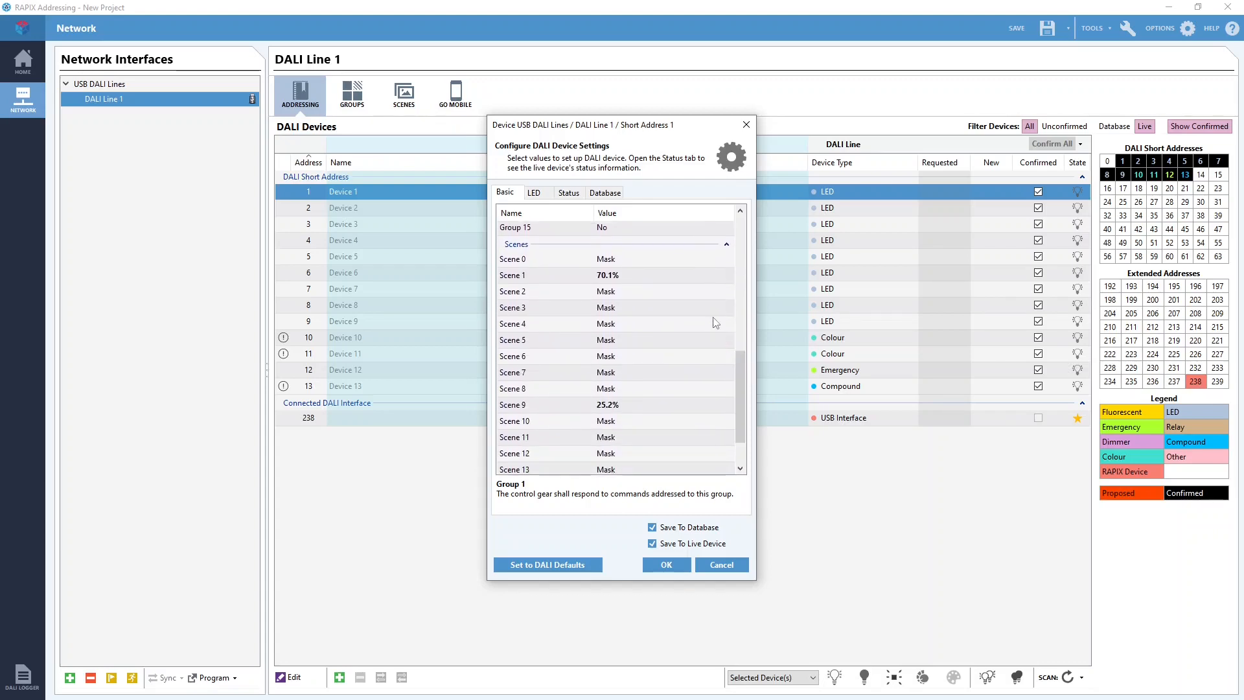
pyautogui.click(690, 279)
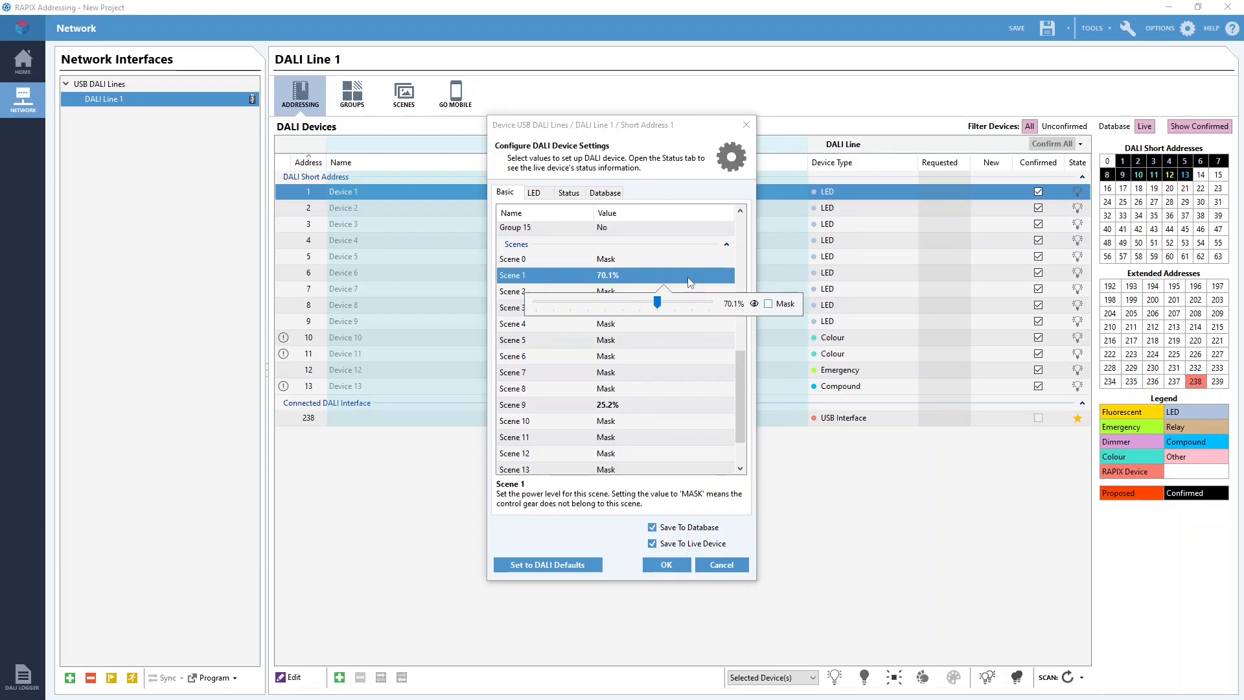
pyautogui.click(770, 305)
pyautogui.click(748, 388)
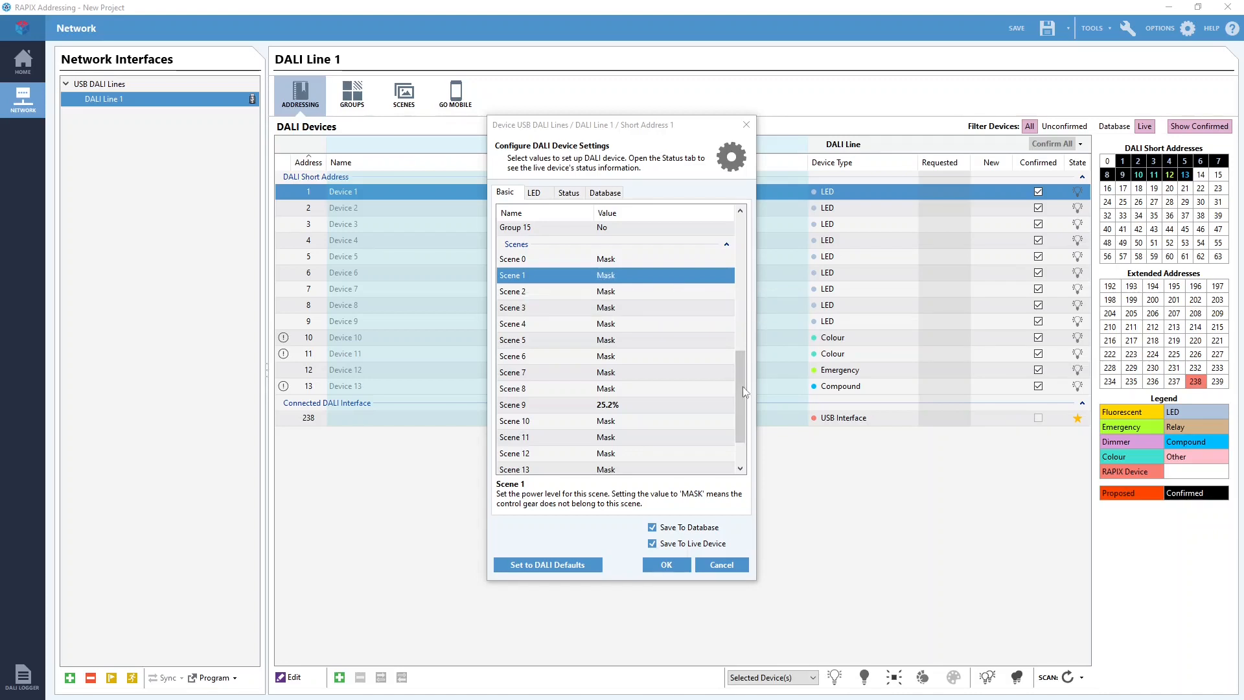
# Examine the live status information of Device 1, from actual level, DALI version and serial number down to the possible operating modes.
pyautogui.click(548, 198)
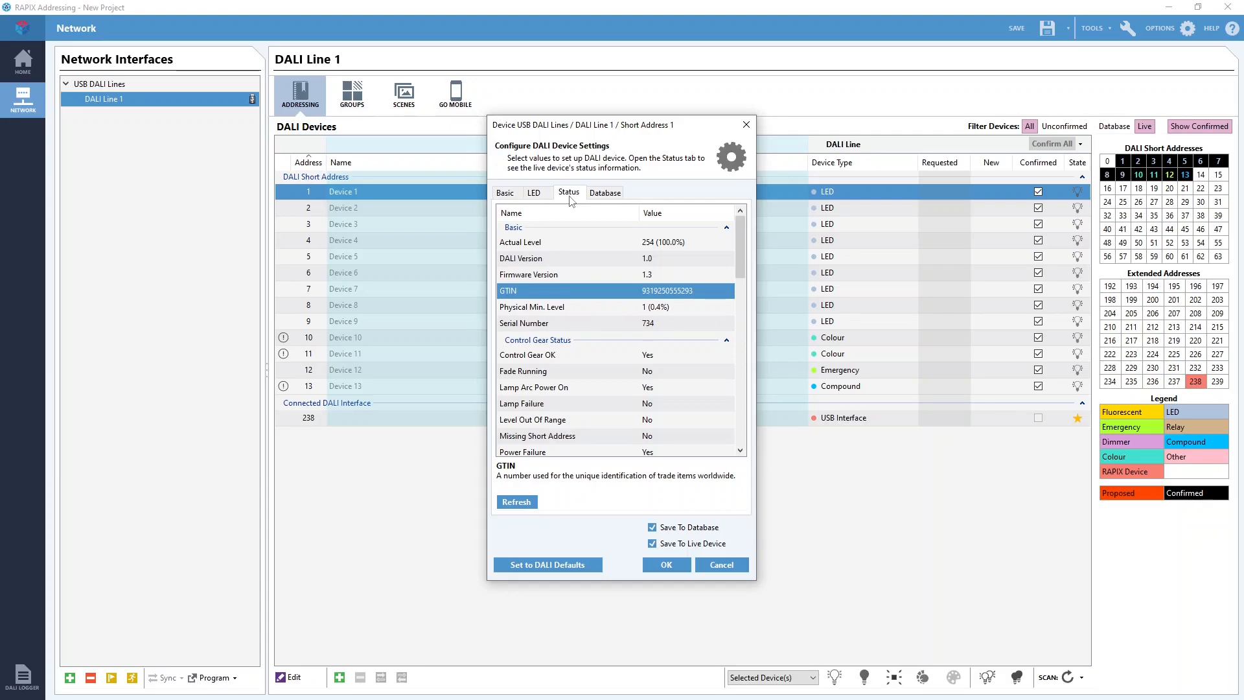
pyautogui.click(695, 243)
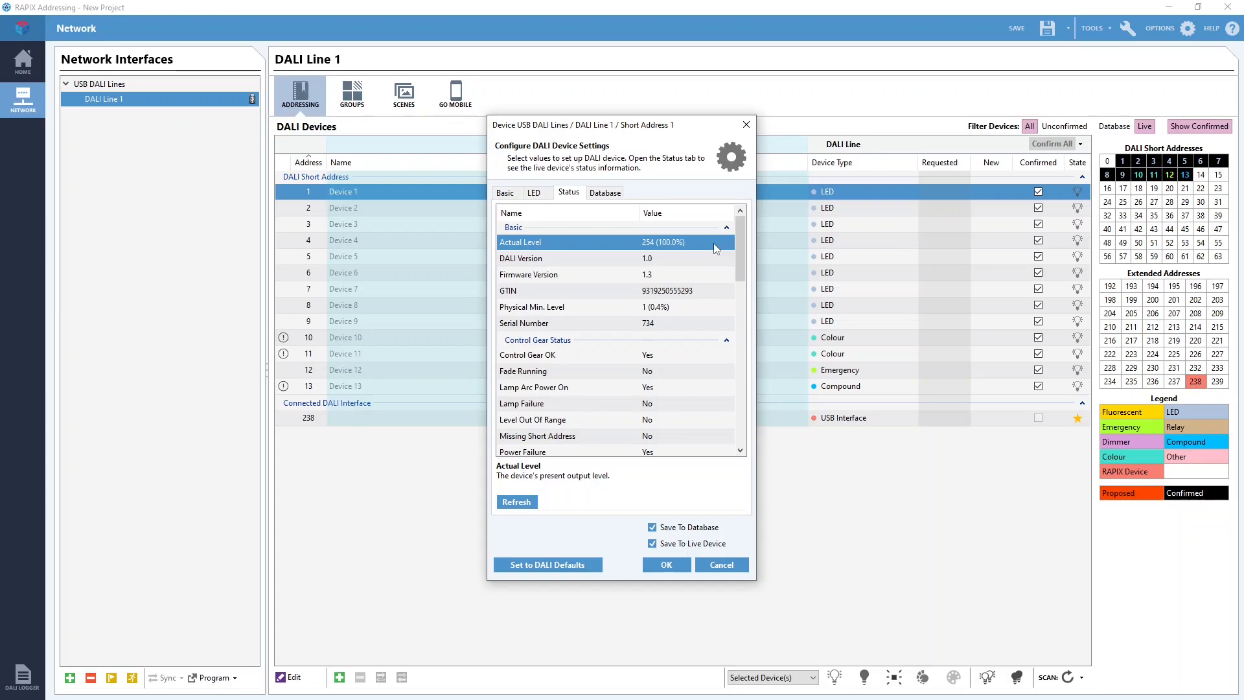
pyautogui.click(681, 258)
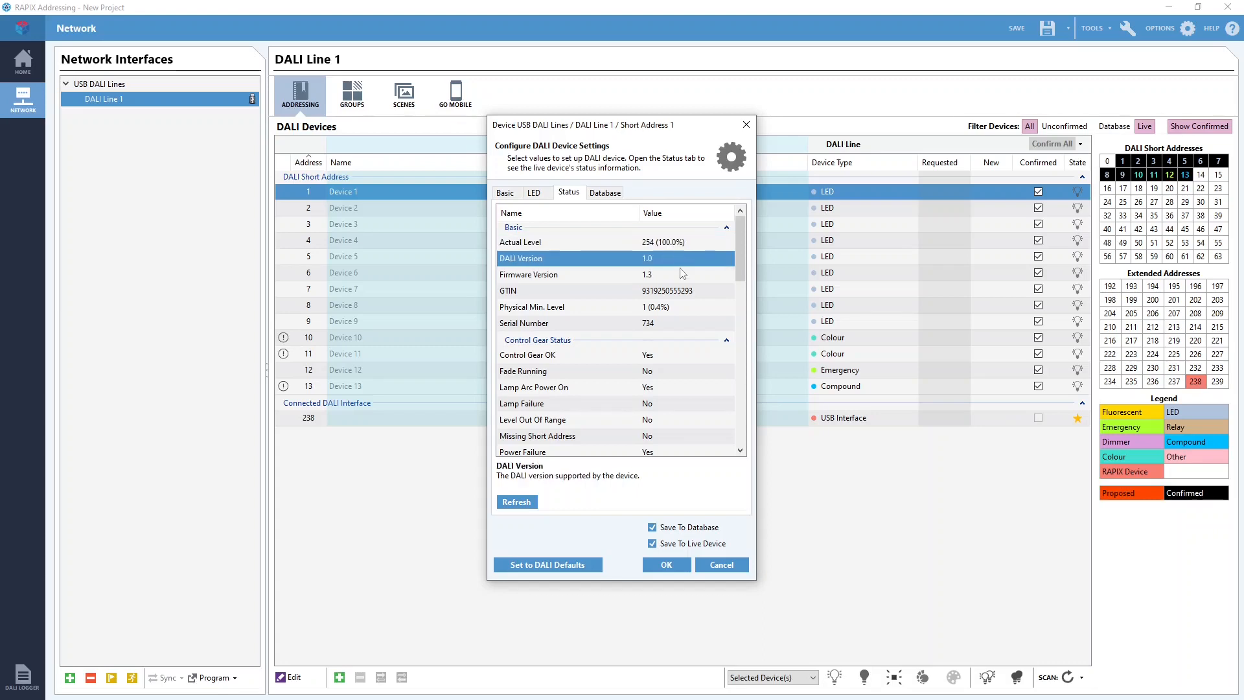
pyautogui.click(677, 327)
pyautogui.moveTo(740, 270); pyautogui.dragTo(732, 449)
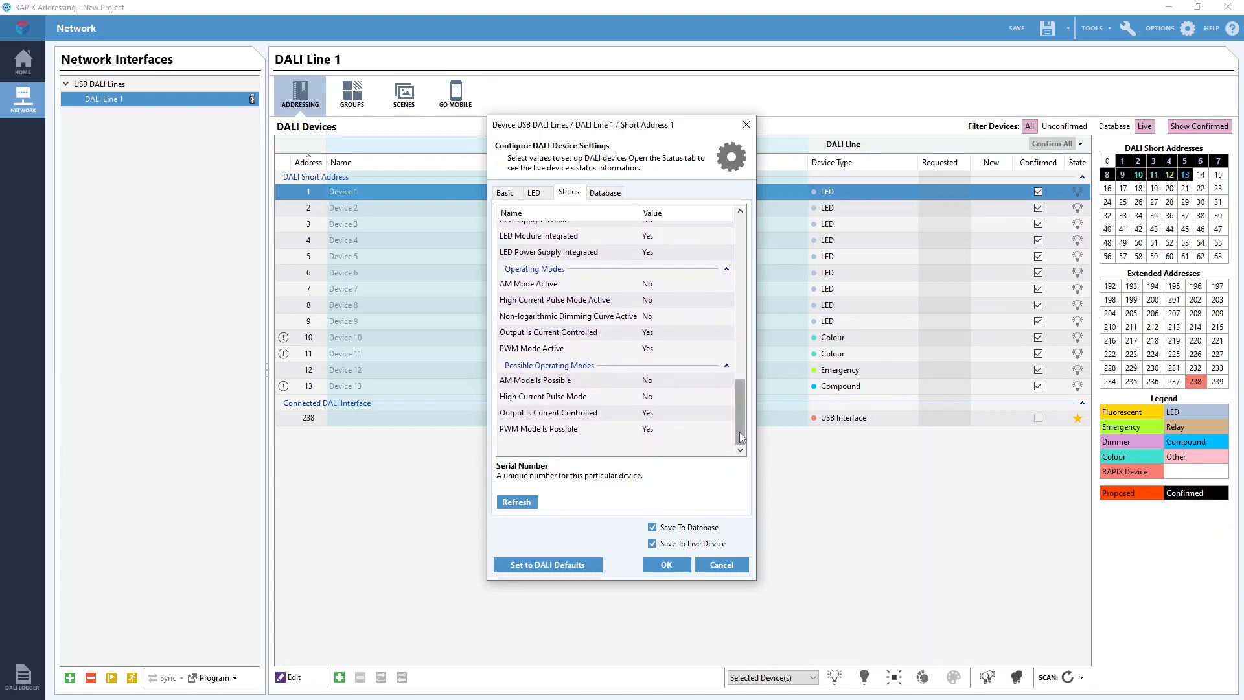
pyautogui.moveTo(741, 439); pyautogui.dragTo(749, 271)
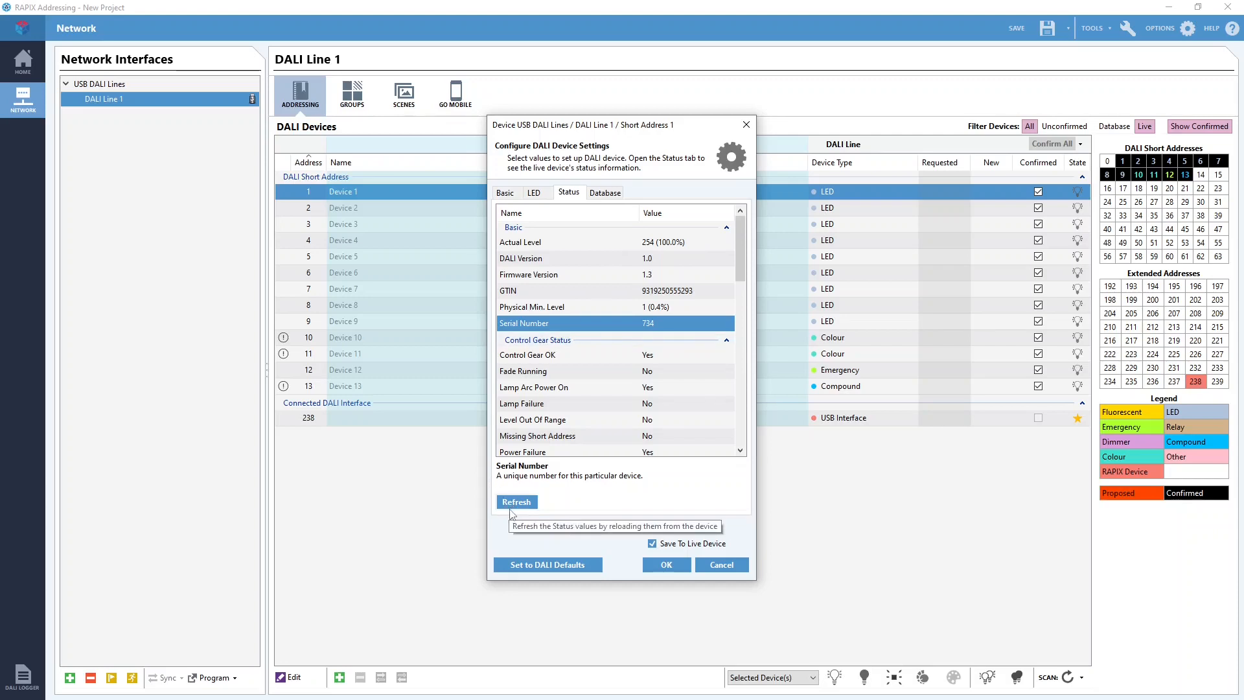
# View the database details of Device 1, return to its basic settings and close them without saving.
pyautogui.click(605, 193)
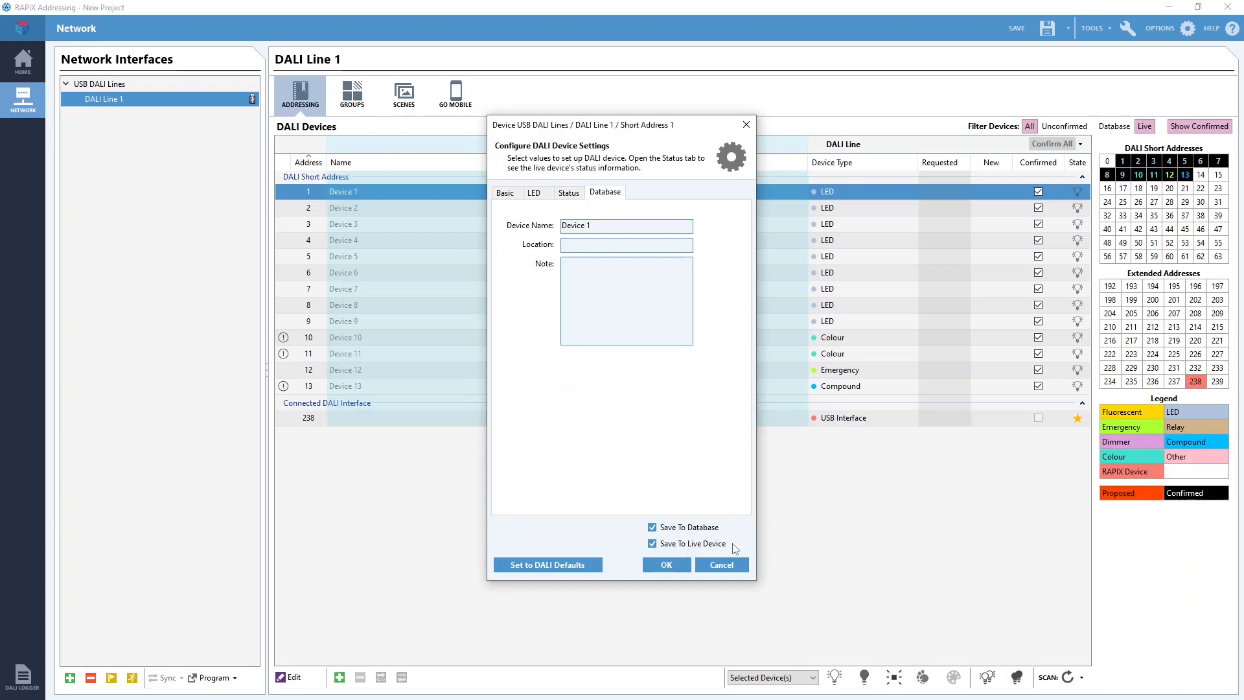
pyautogui.click(504, 194)
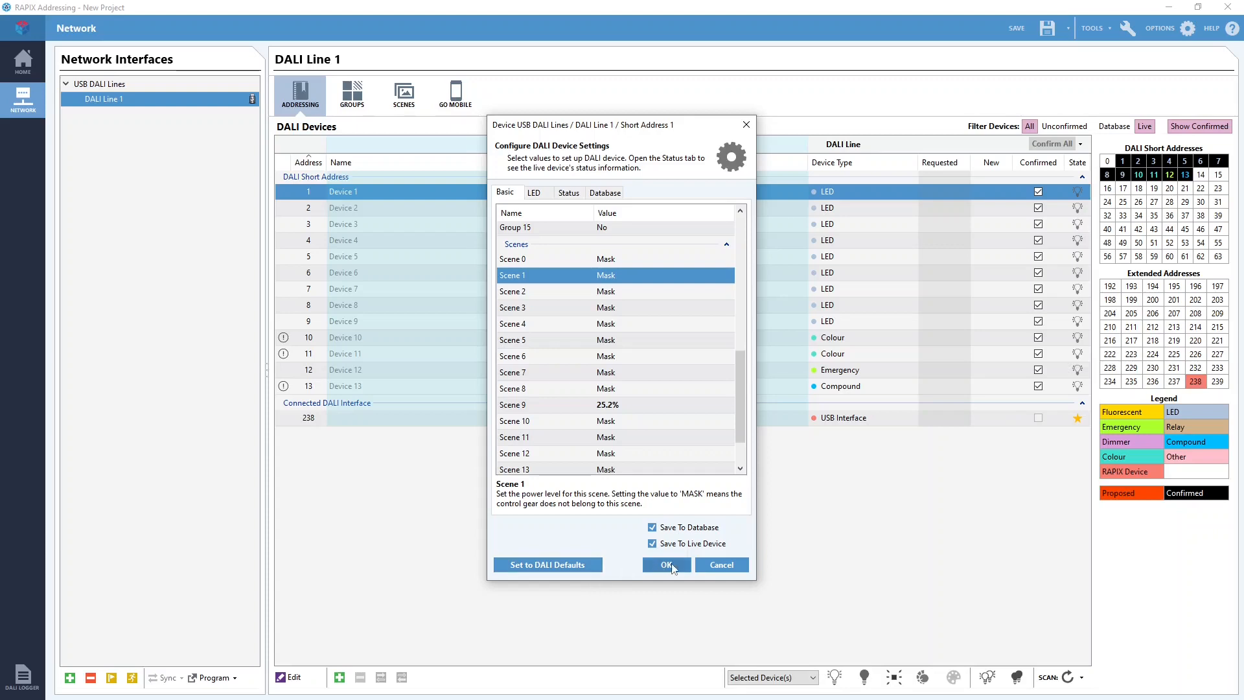
pyautogui.click(735, 569)
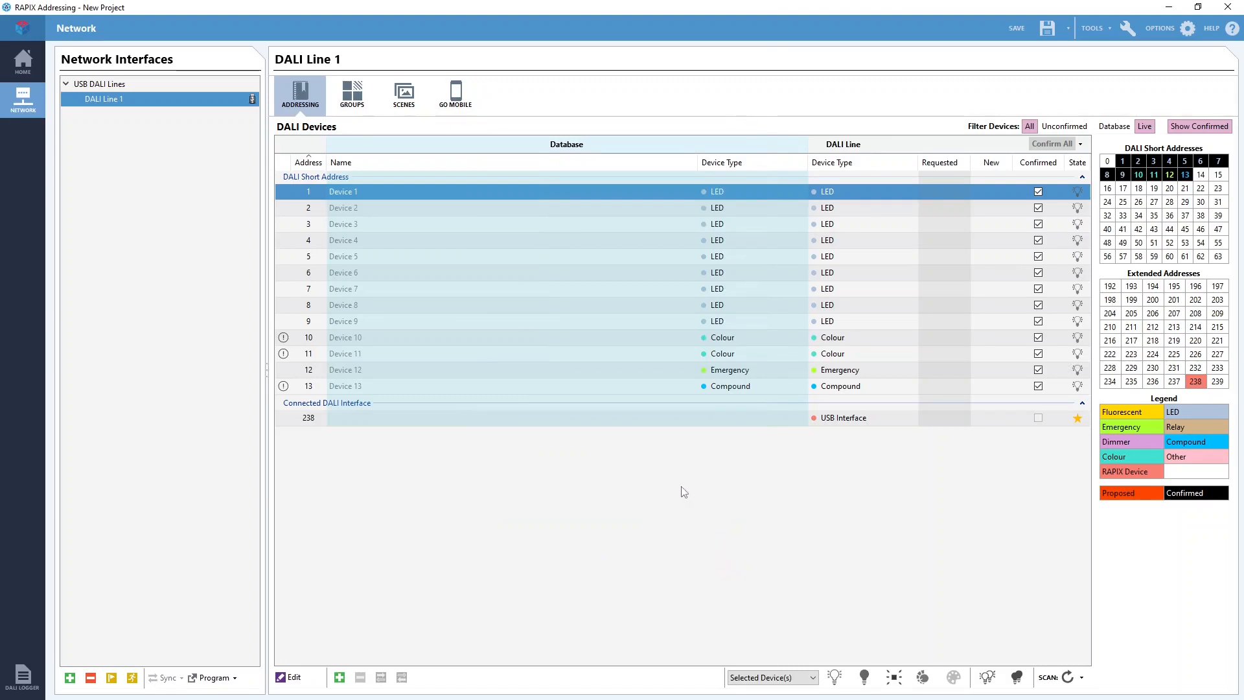
# View the emergency settings of Device 12, such as test intervals and emergency level, and close them without saving.
pyautogui.doubleClick(314, 369)
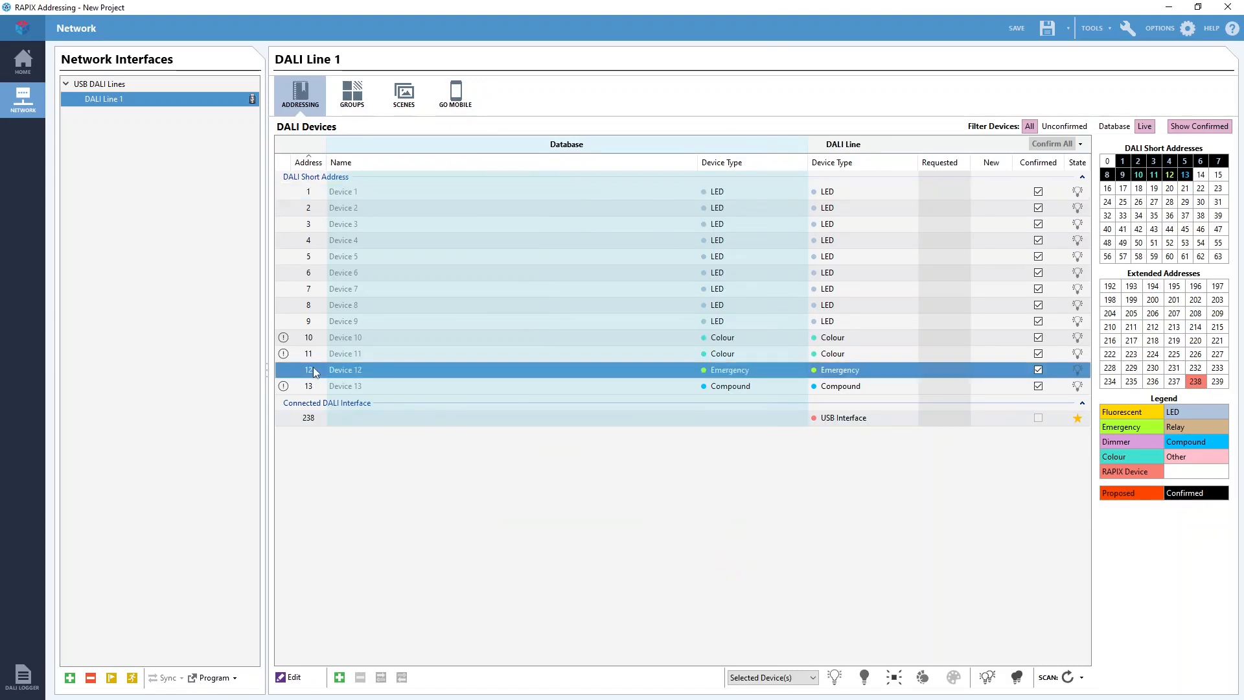
pyautogui.click(554, 194)
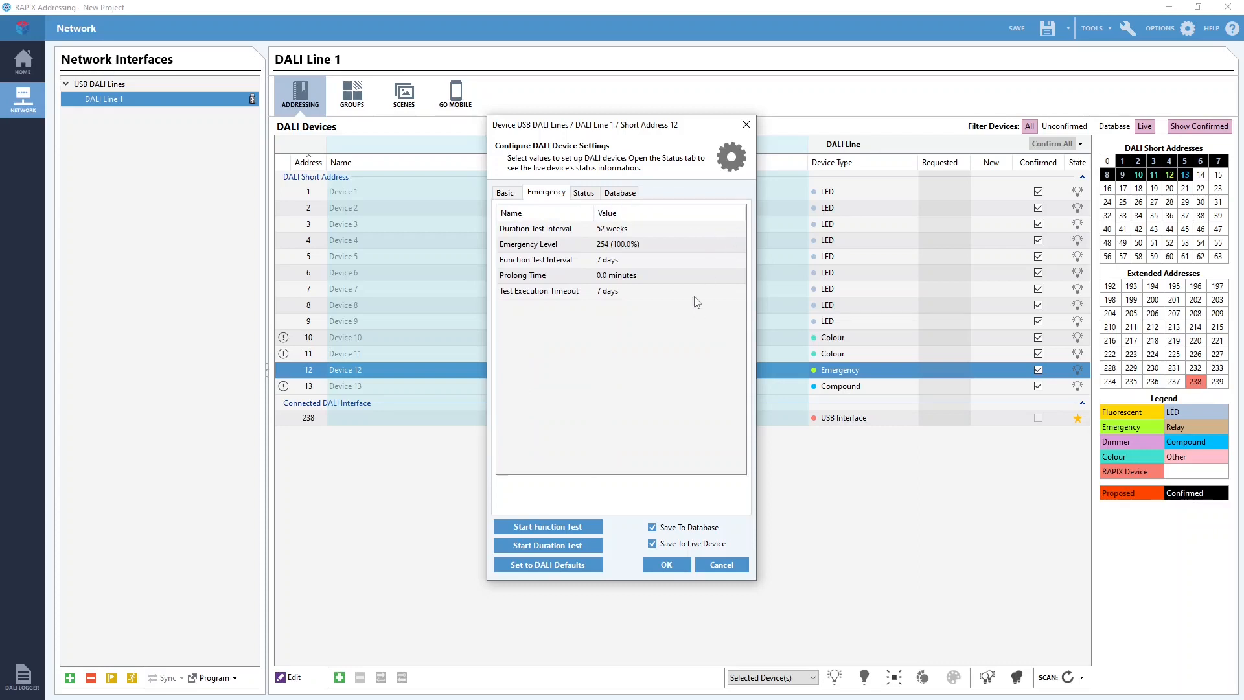
pyautogui.click(730, 572)
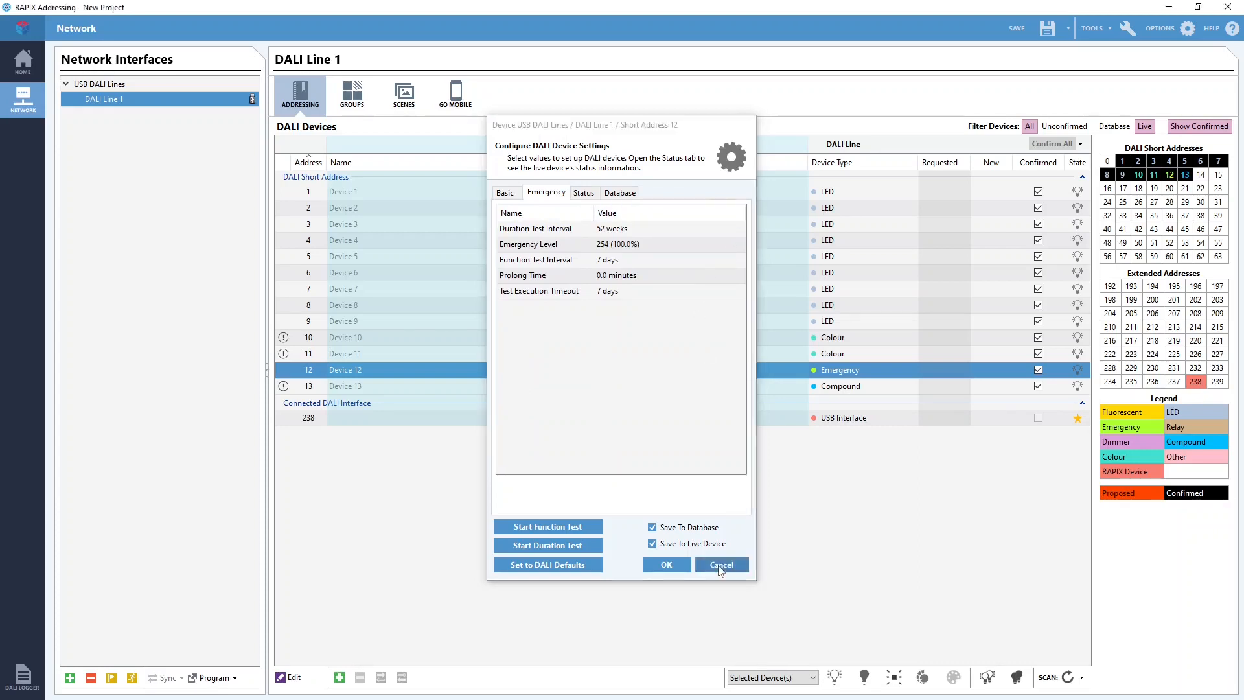
# View the advanced settings of compound Device 13, from colour and LED options down to the Scene 15 colour, and close them.
pyautogui.doubleClick(346, 386)
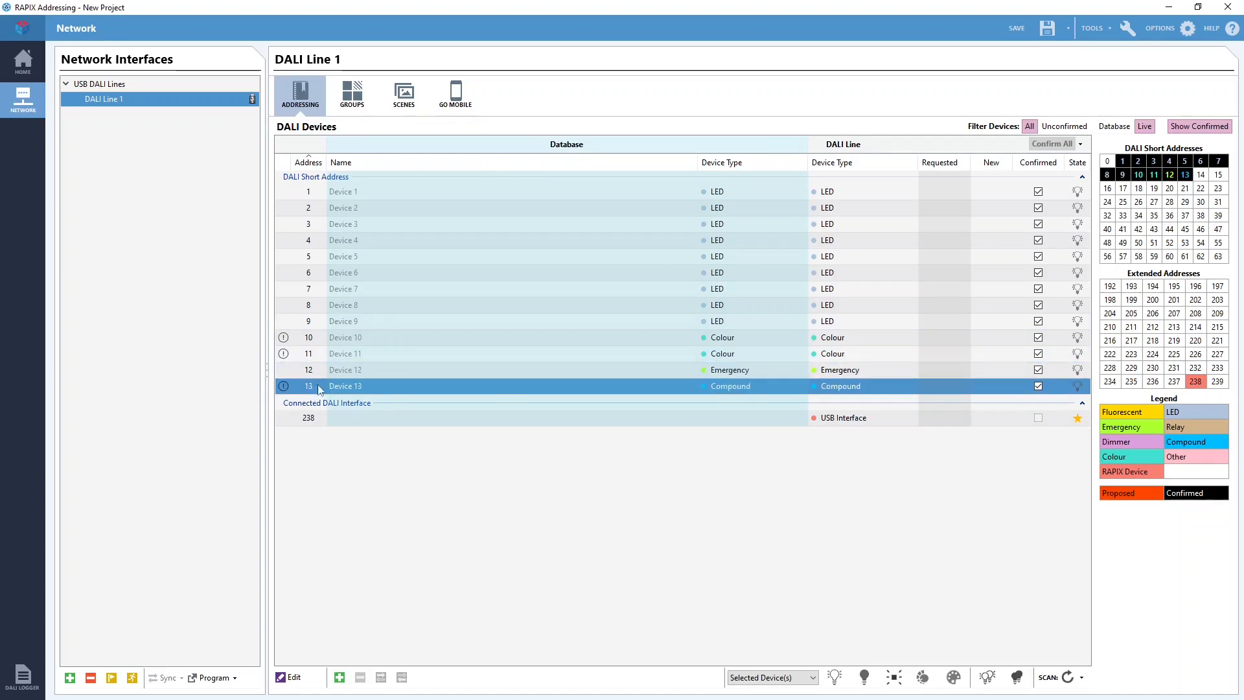
pyautogui.click(544, 193)
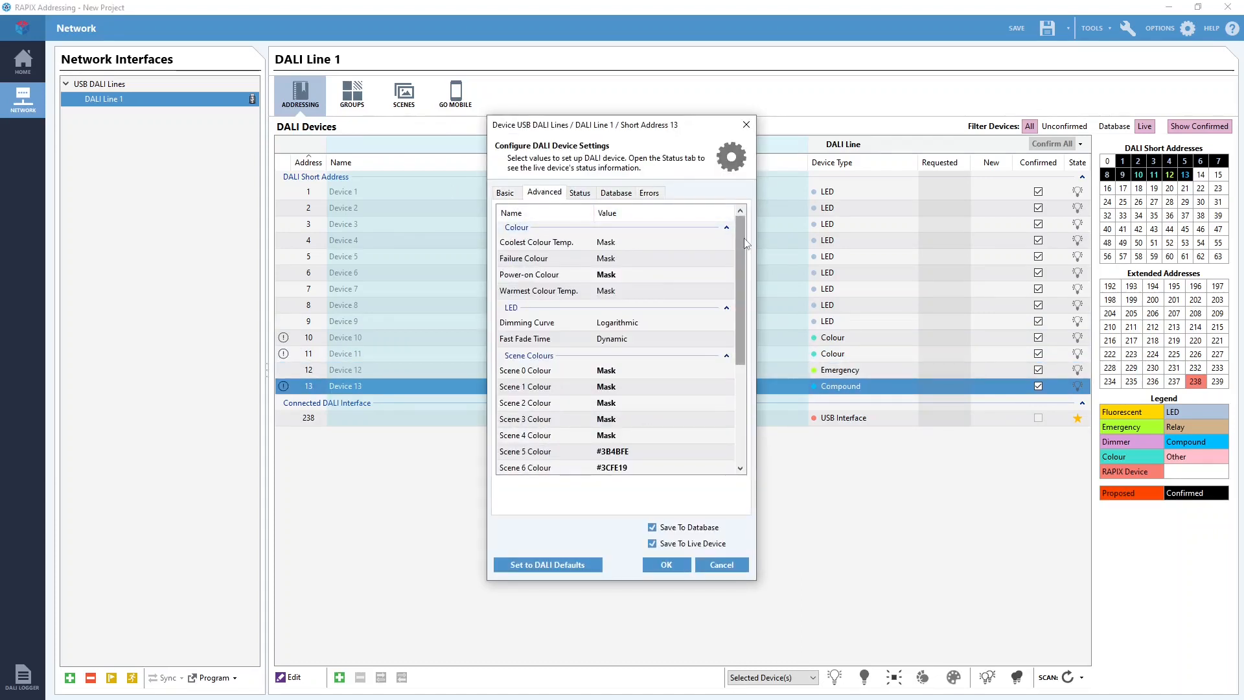
pyautogui.moveTo(744, 241); pyautogui.dragTo(738, 356)
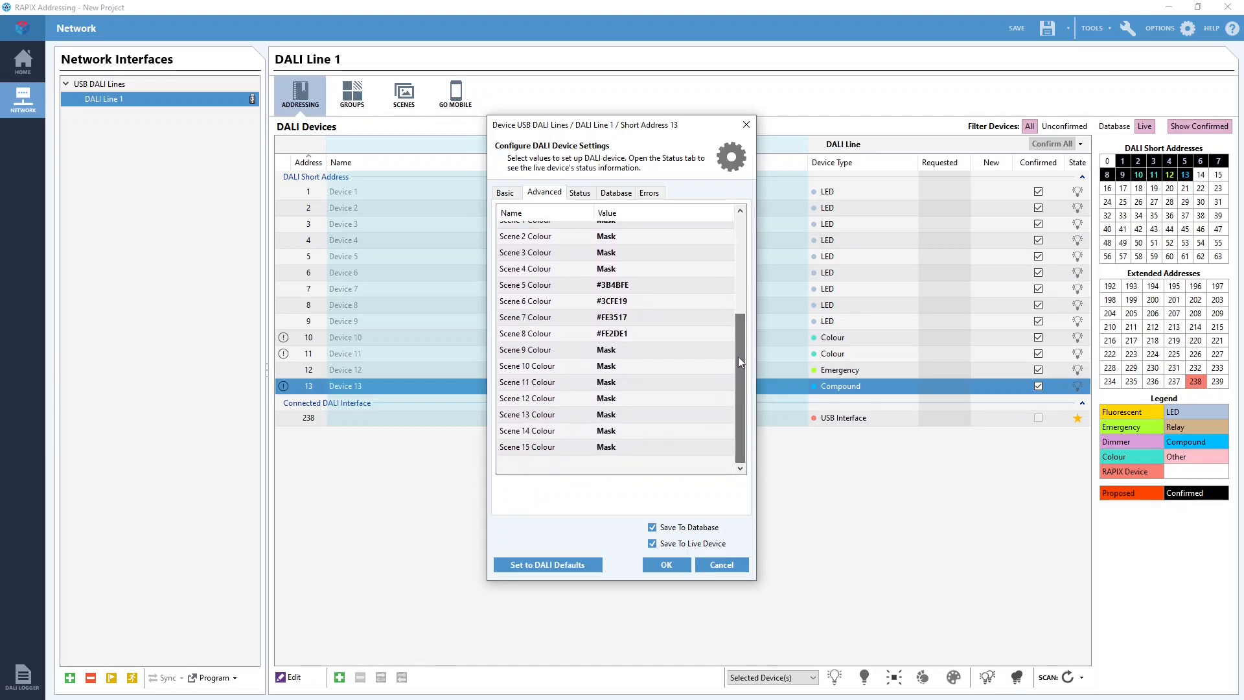
pyautogui.click(748, 126)
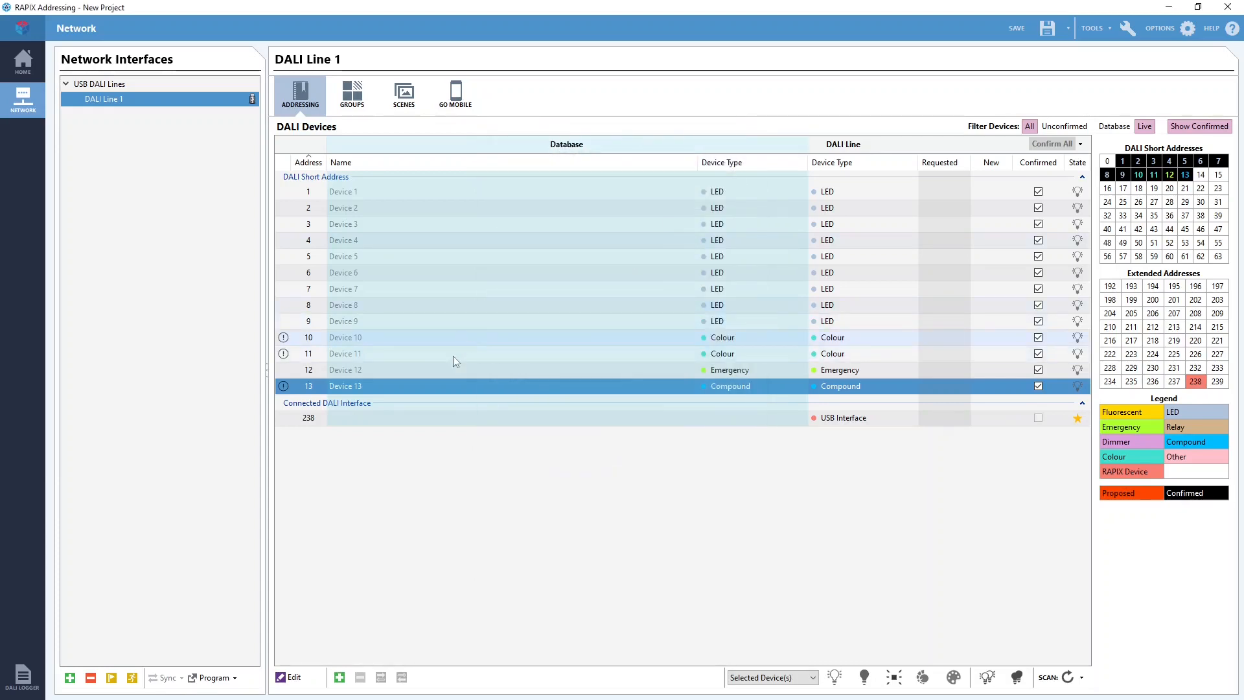
# Program all DALI devices on DALI Line 1 with a Power On Level of 0 (0.0%), saving to database and live devices.
pyautogui.click(236, 681)
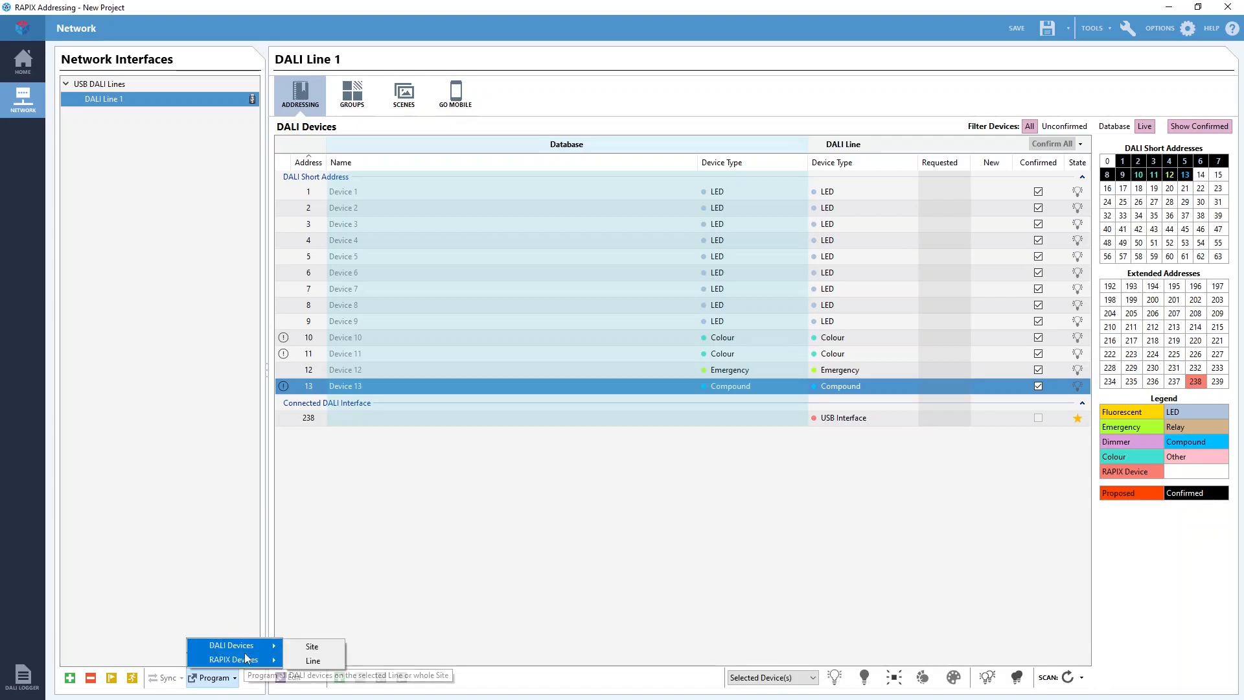
pyautogui.click(313, 661)
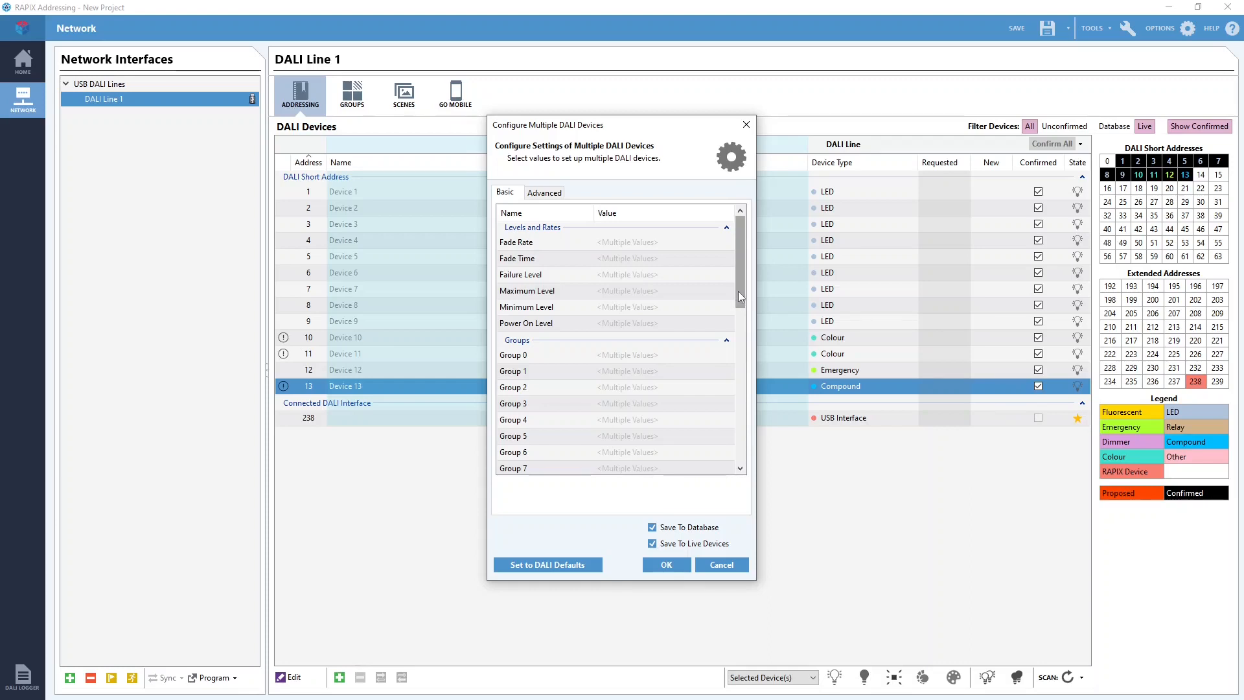
pyautogui.click(692, 326)
pyautogui.click(729, 323)
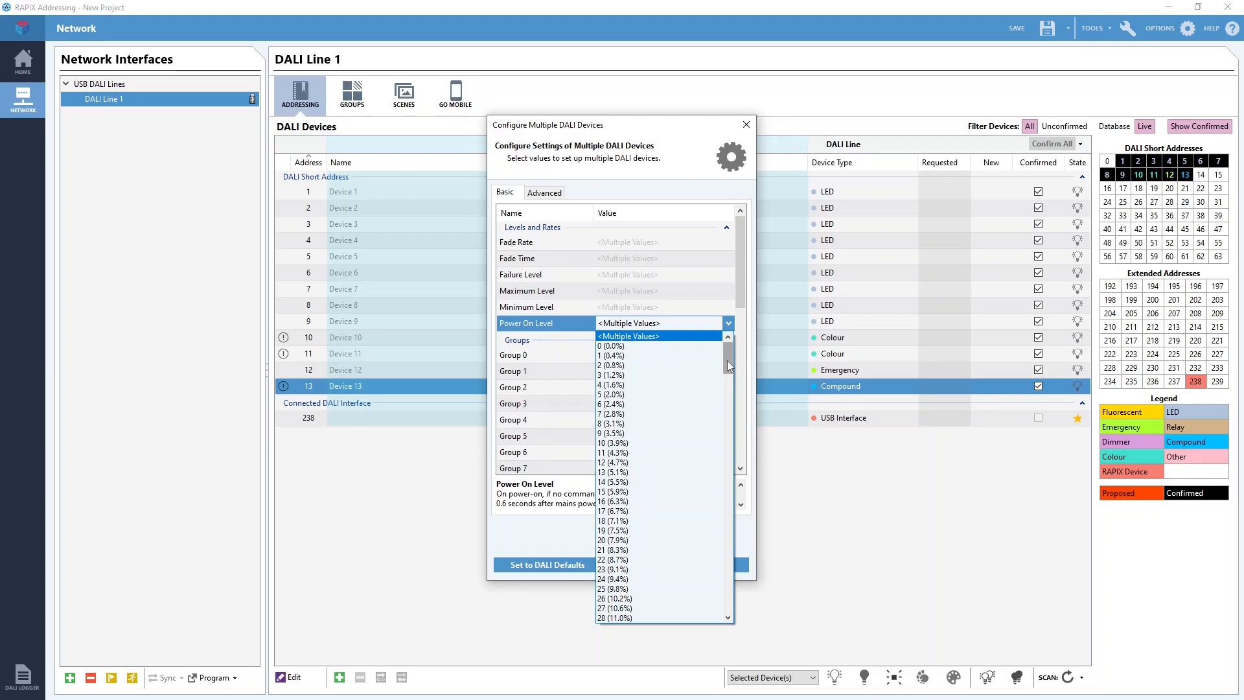
pyautogui.click(674, 346)
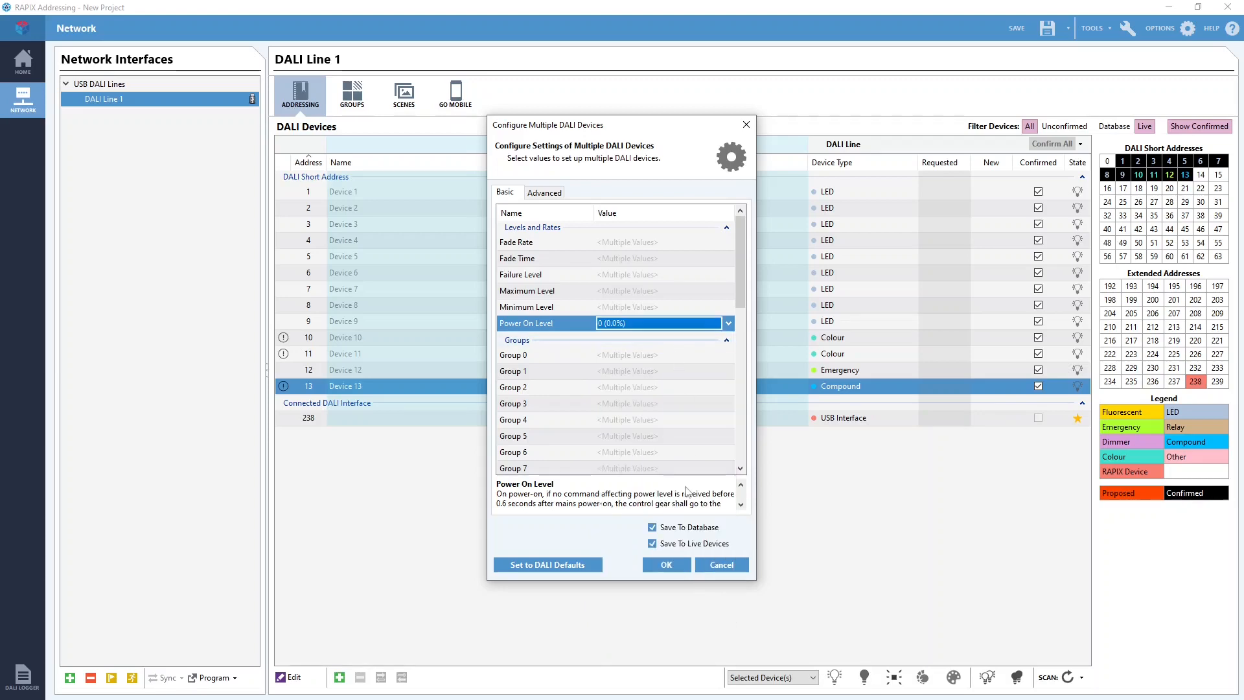
pyautogui.click(662, 561)
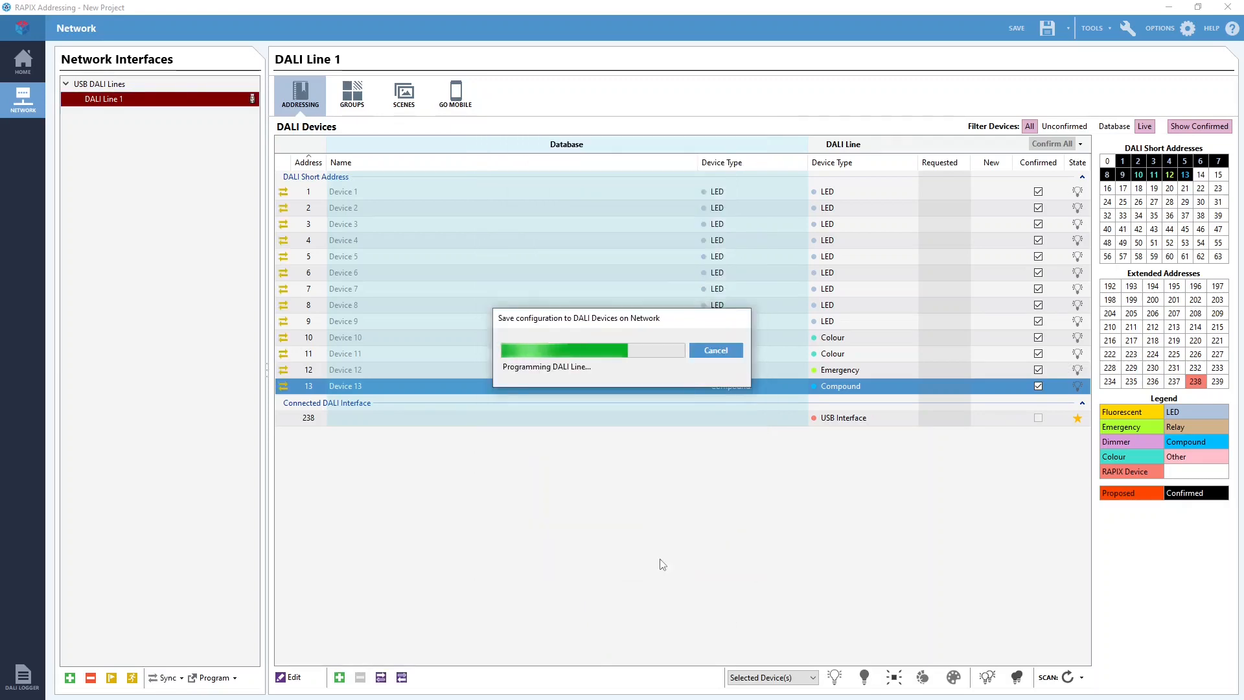
# Check the Power On Level in the basic settings of Device 1 and Device 4, closing each with OK.
pyautogui.click(304, 193)
pyautogui.doubleClick(303, 194)
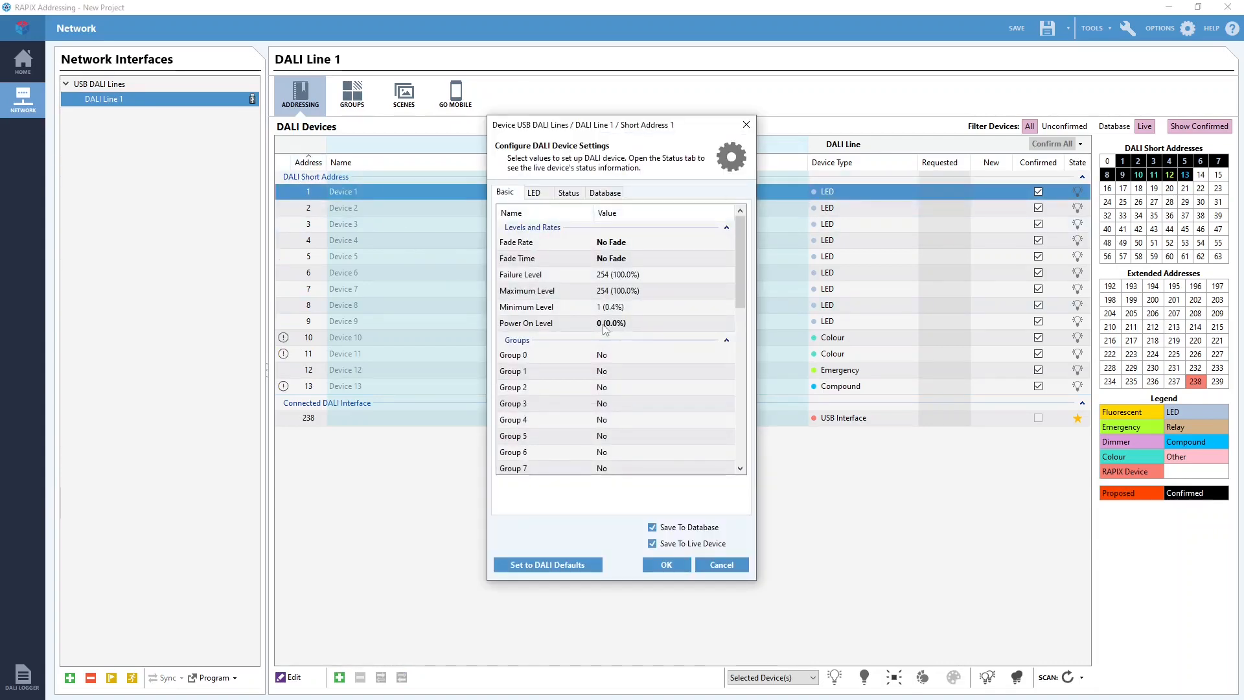
pyautogui.click(680, 563)
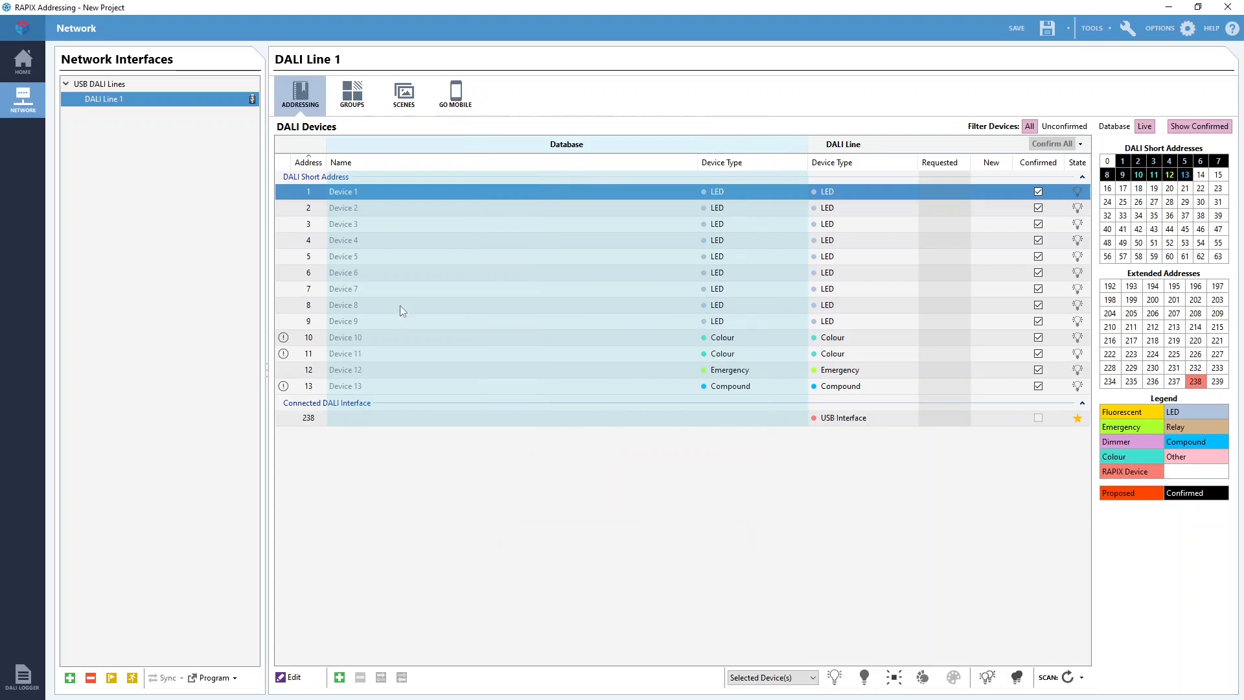
pyautogui.doubleClick(316, 241)
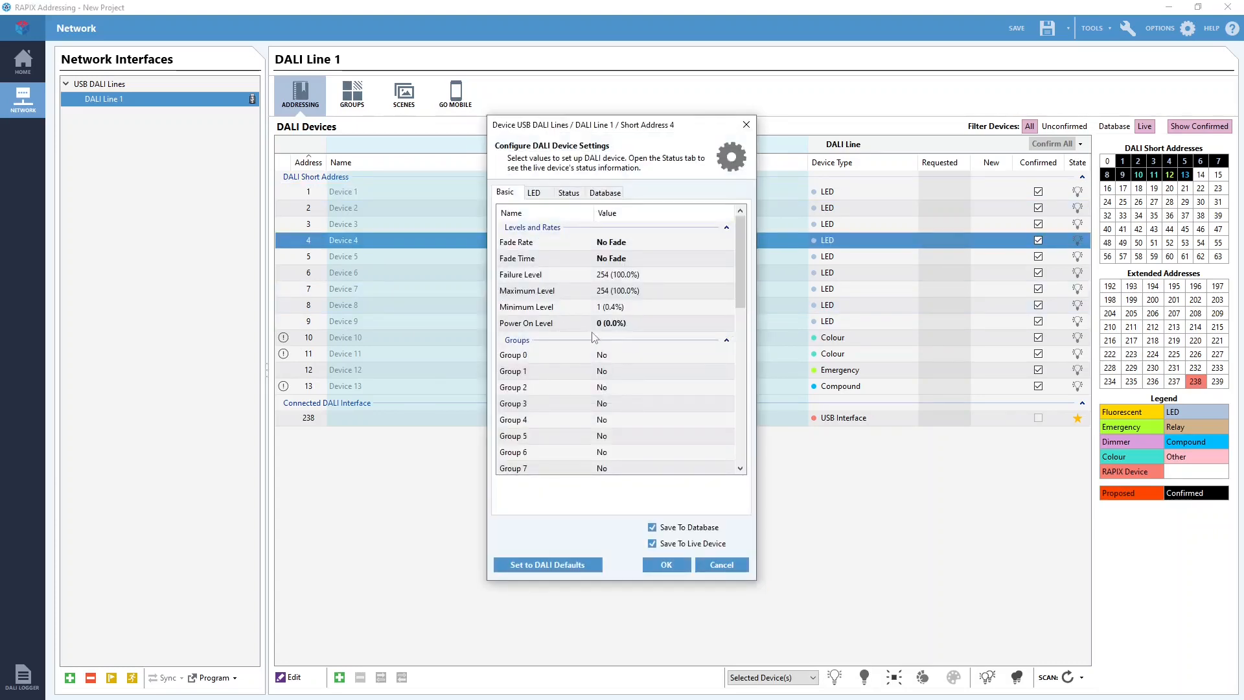
pyautogui.click(666, 564)
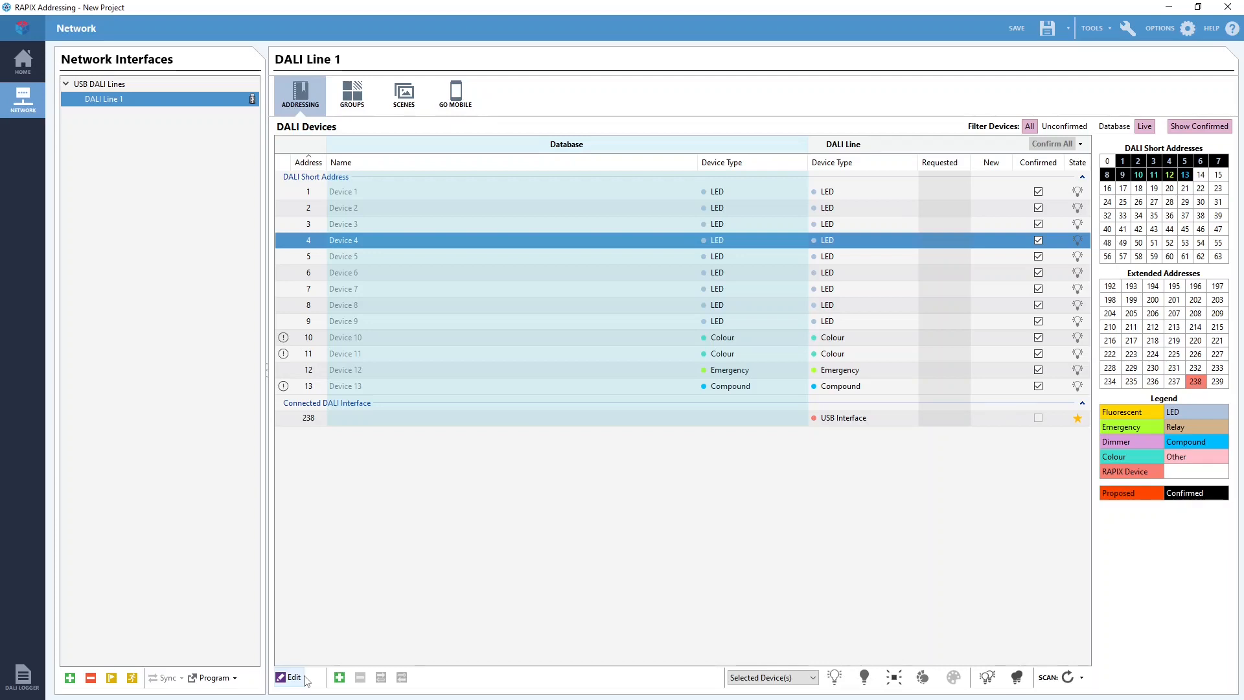
# Edit Devices 1 to 5 together and set their Maximum Level to 204 (80.3%), saving to database and live devices.
pyautogui.click(312, 192)
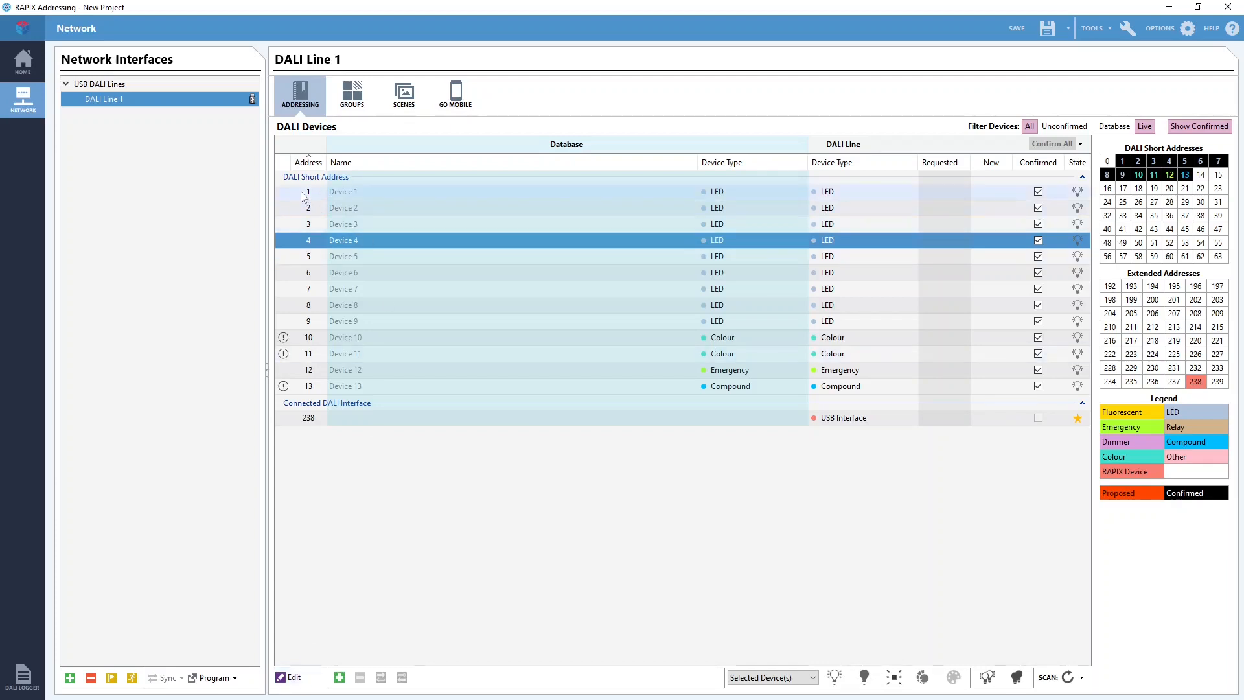
pyautogui.keyDown('shift'); pyautogui.click(312, 262); pyautogui.keyUp('shift')
pyautogui.click(292, 678)
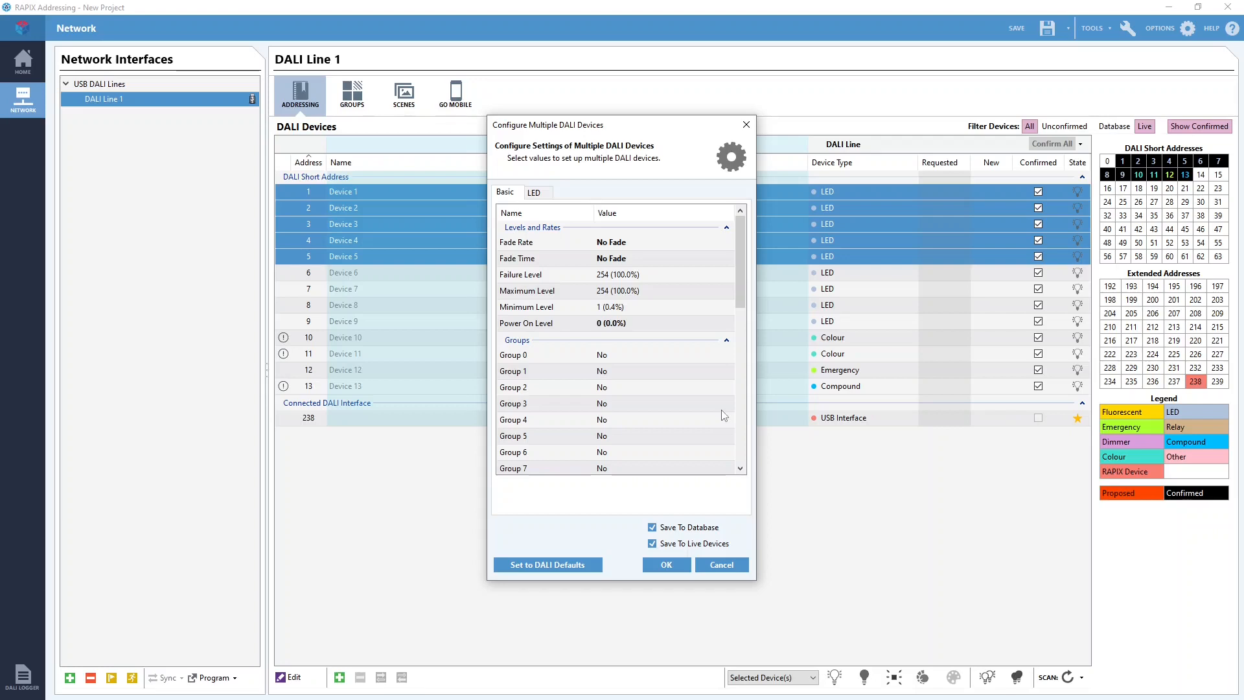
pyautogui.click(730, 291)
pyautogui.click(729, 290)
pyautogui.moveTo(729, 565); pyautogui.dragTo(729, 542)
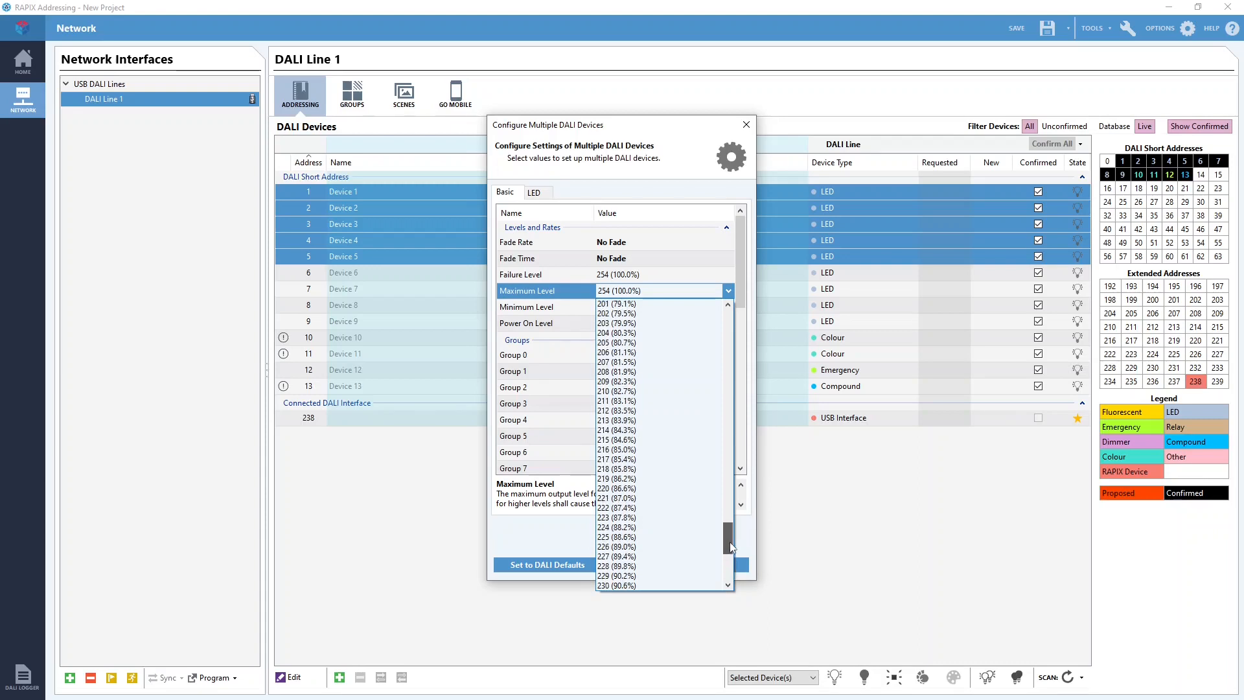
pyautogui.click(655, 342)
pyautogui.click(673, 567)
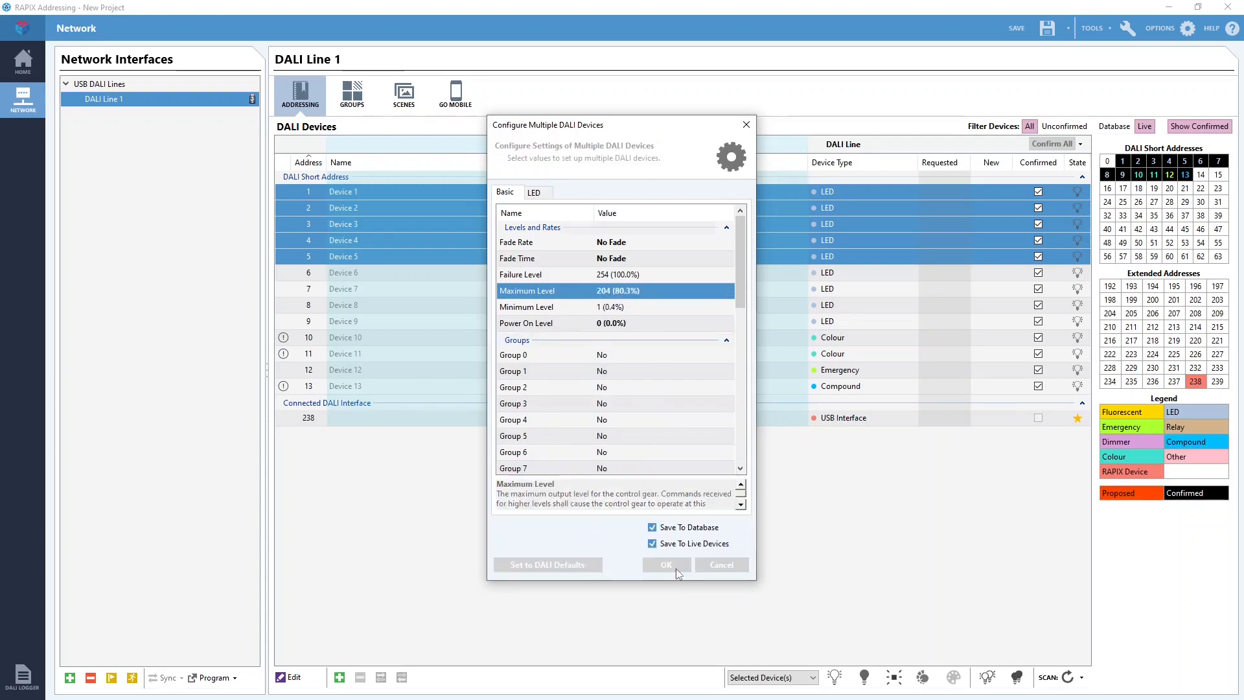
# Compare the Maximum Level in the basic settings of Device 1 and Device 9, closing each with OK.
pyautogui.doubleClick(309, 191)
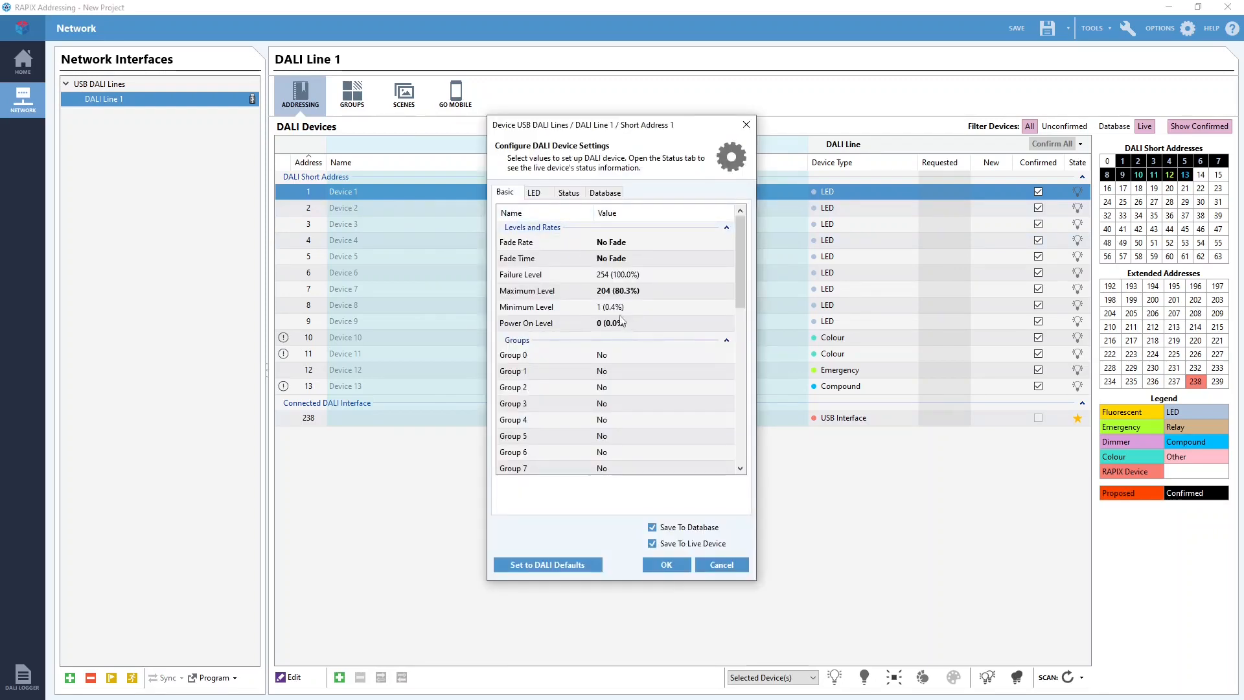
pyautogui.click(670, 562)
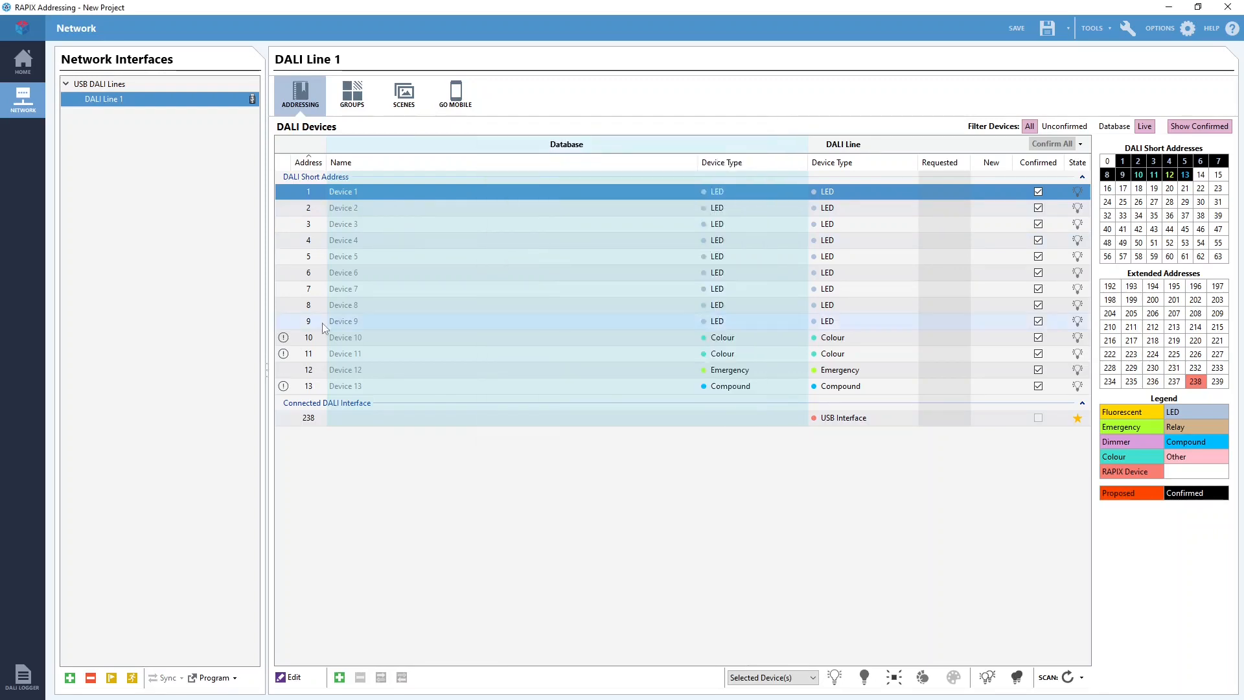
pyautogui.doubleClick(322, 322)
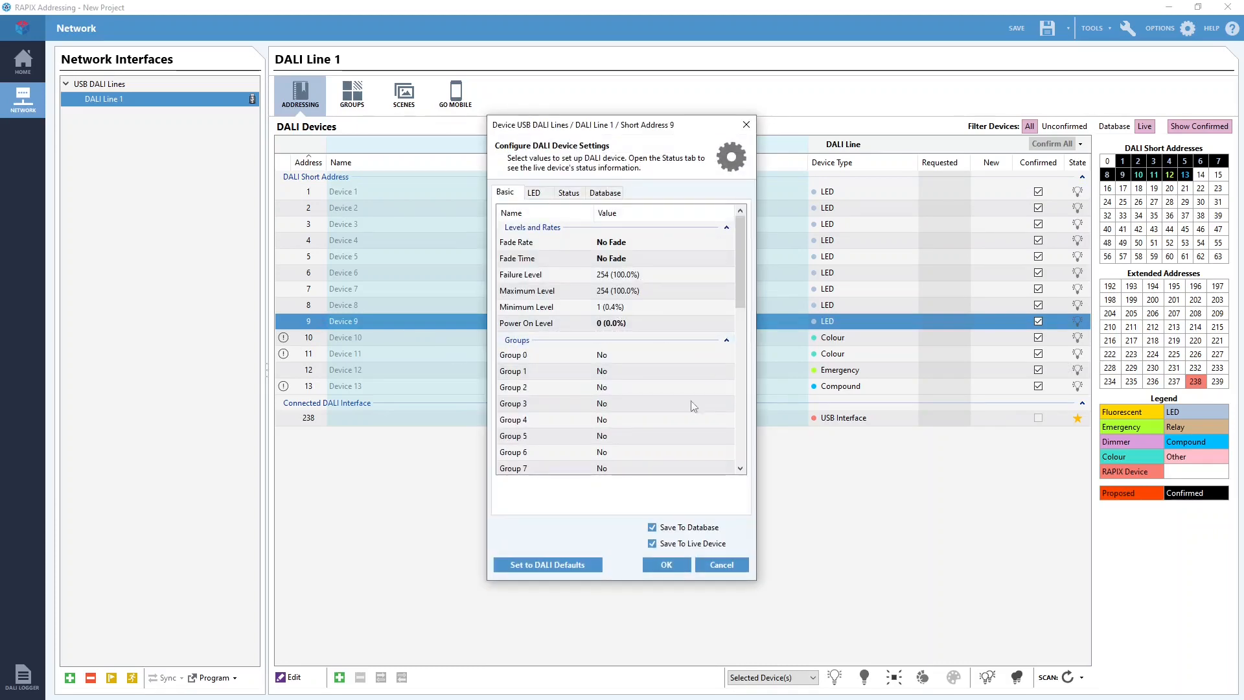
pyautogui.click(663, 567)
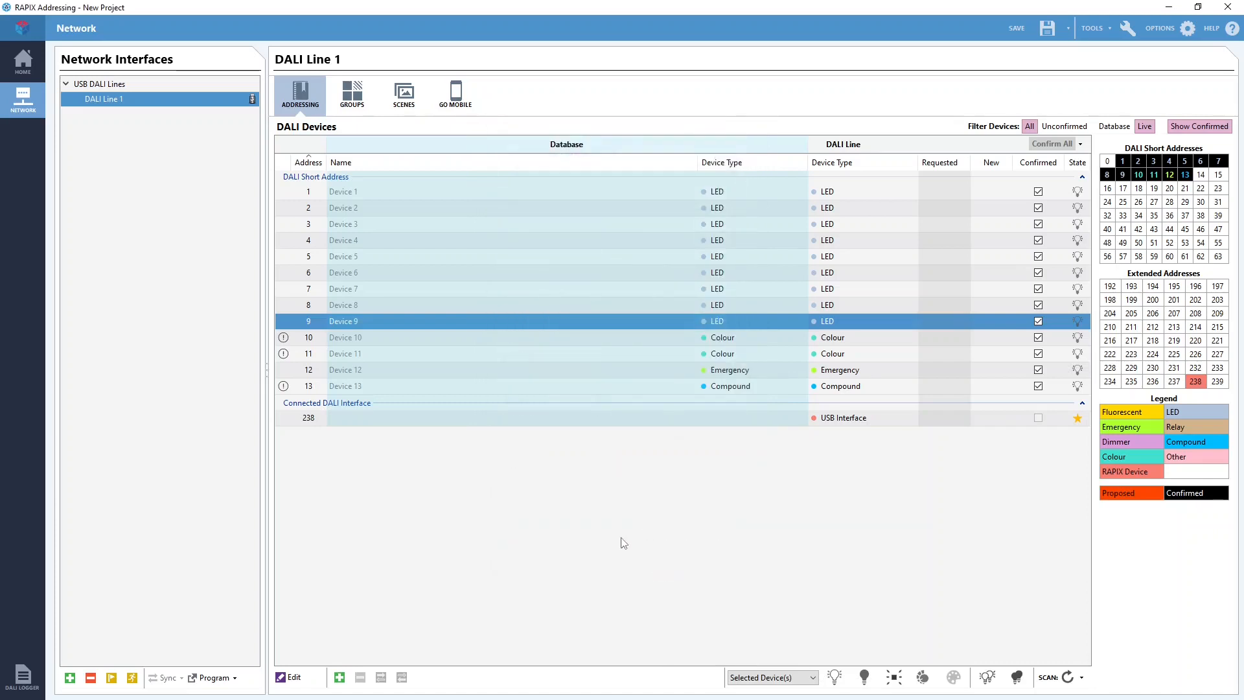